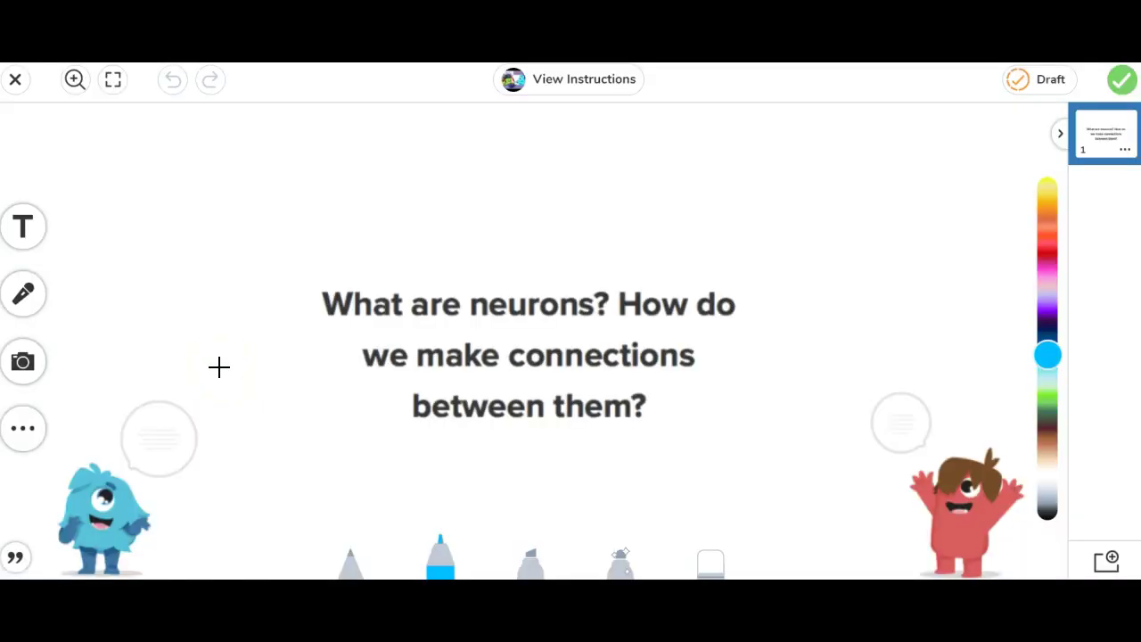
- Review the instructions of the Growth Mindset 4 activity and close them
{"action": "left_click", "coordinate": [581, 82]}
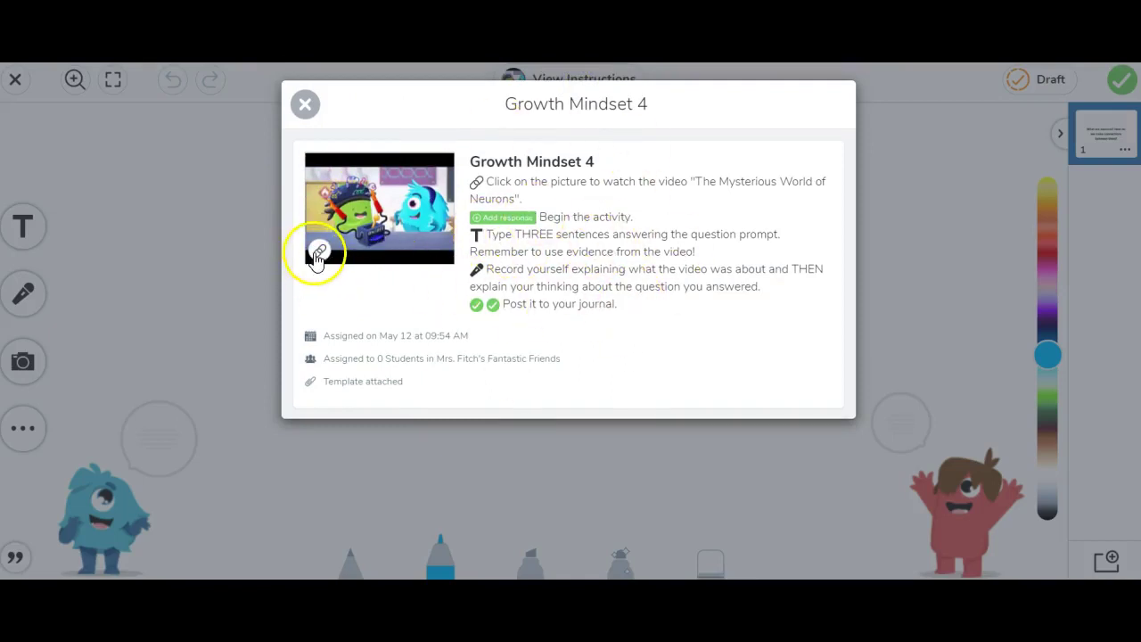
{"action": "left_click", "coordinate": [305, 105]}
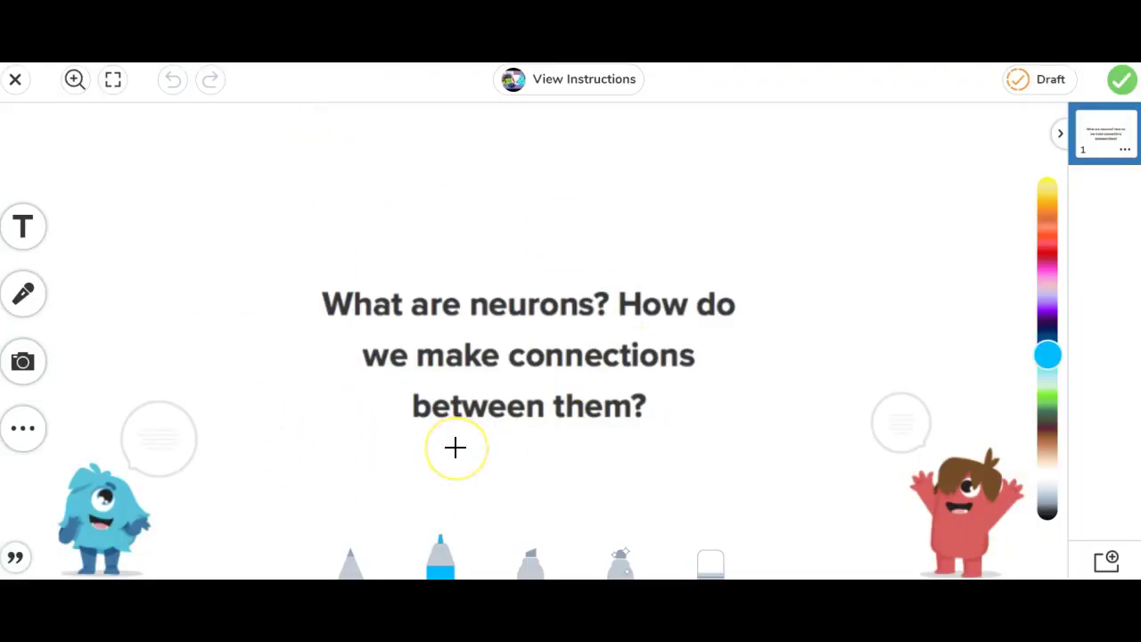
{"action": "left_click", "coordinate": [307, 442]}
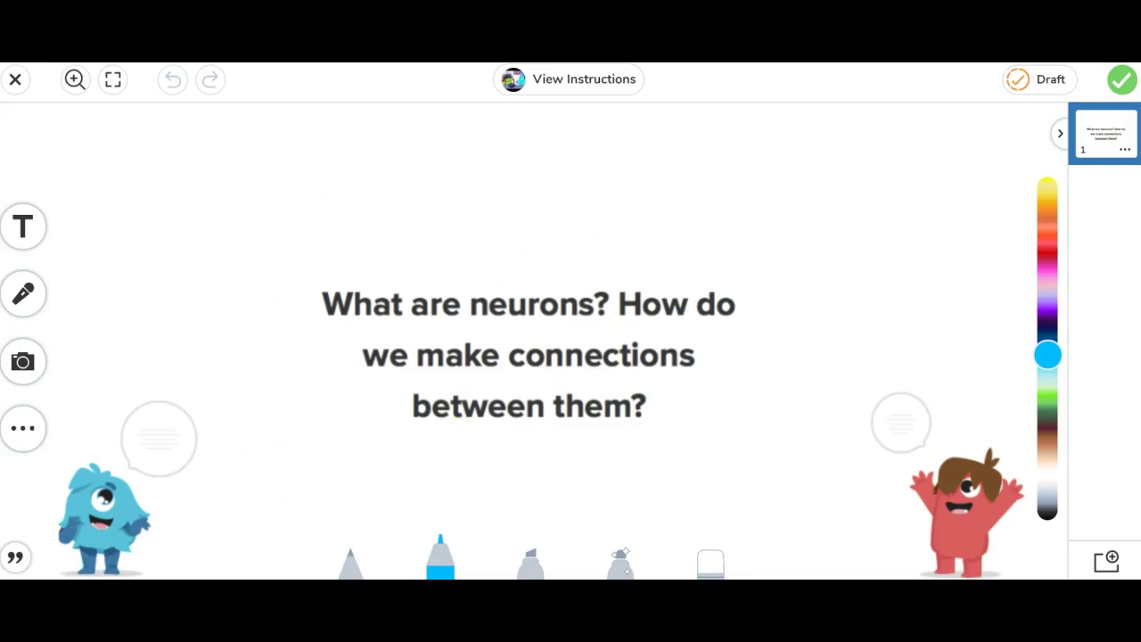
{"action": "left_click", "coordinate": [149, 361]}
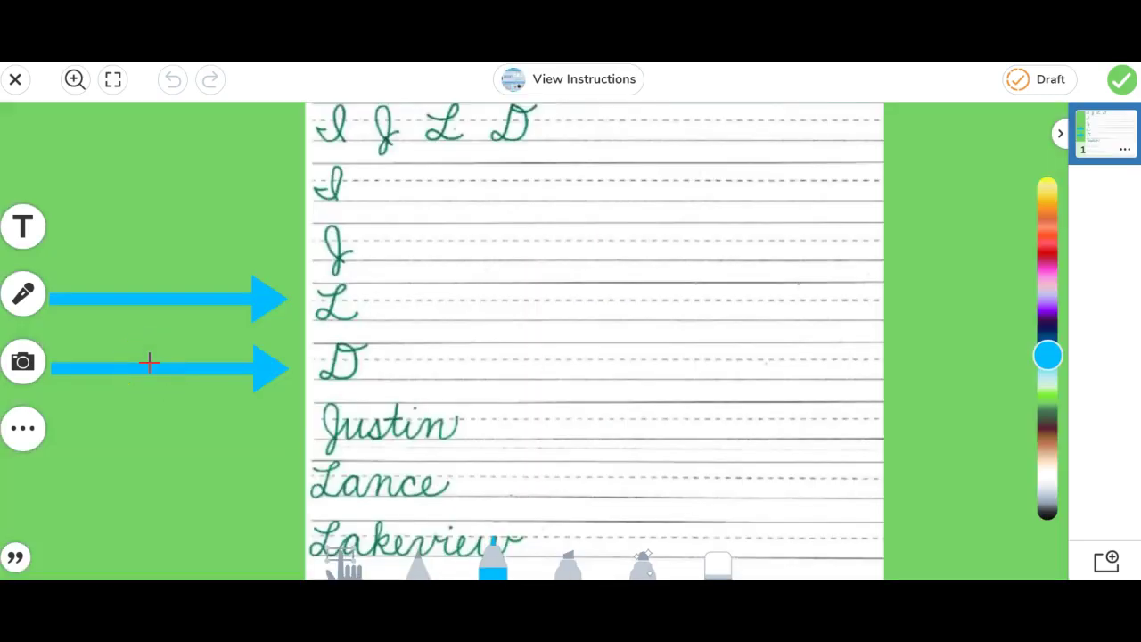
- Review the full instructions of the 5/21 Thursday Checklist and Handwriting Assignment, including its website links, and close them
{"action": "left_click", "coordinate": [554, 82]}
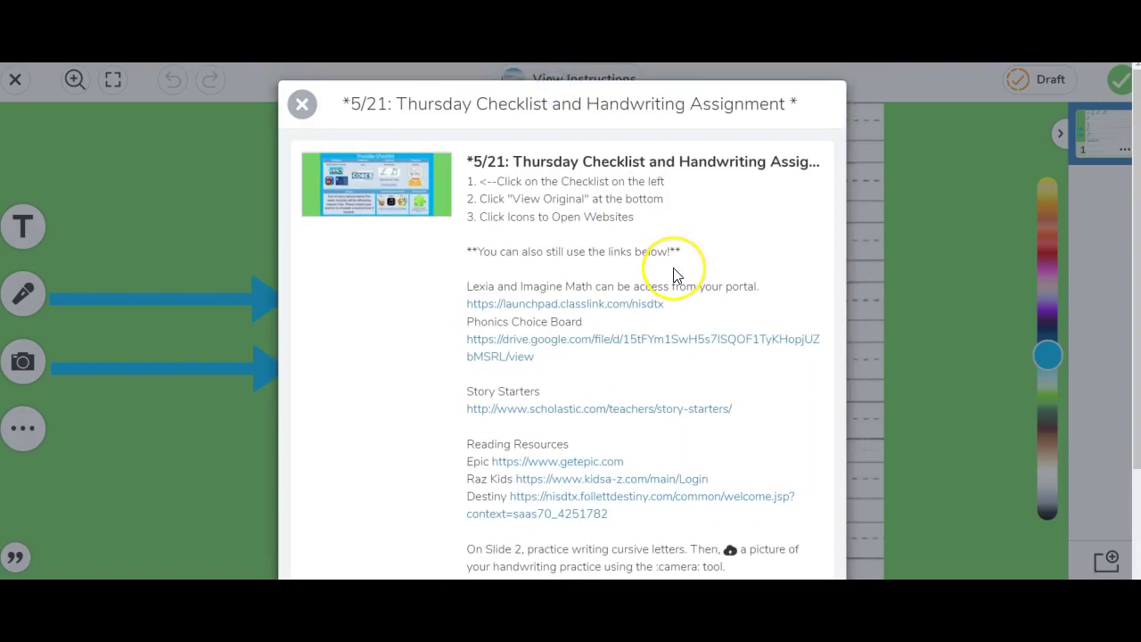
{"action": "scroll", "coordinate": [675, 275], "scroll_direction": "down", "scroll_amount": 5}
{"action": "scroll", "coordinate": [675, 275], "scroll_direction": "up", "scroll_amount": 5}
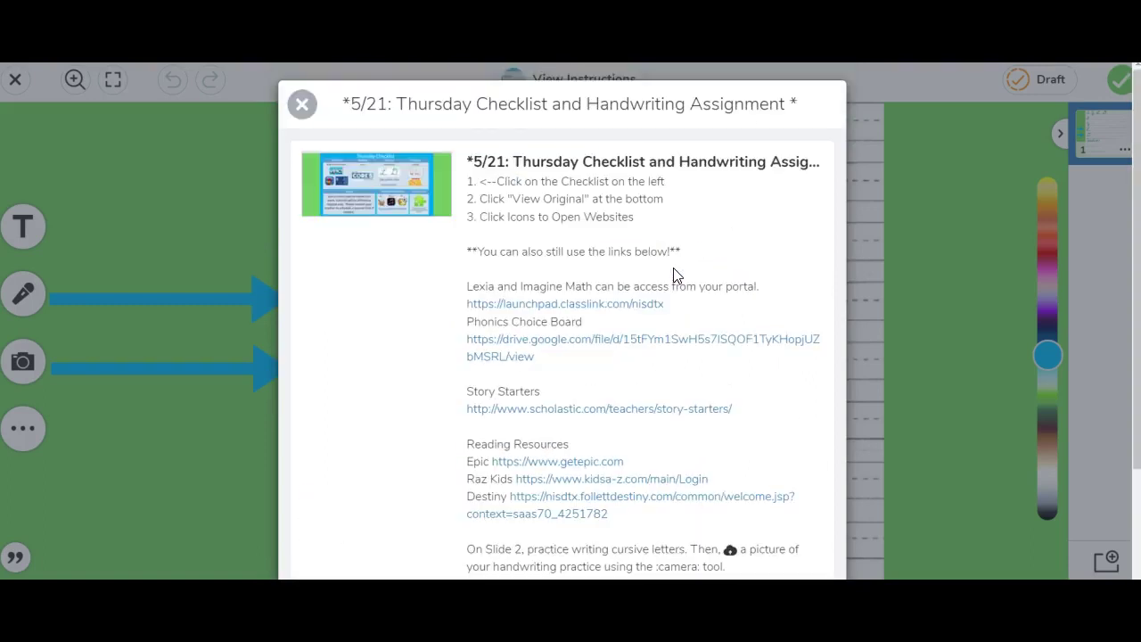
{"action": "left_click", "coordinate": [302, 105]}
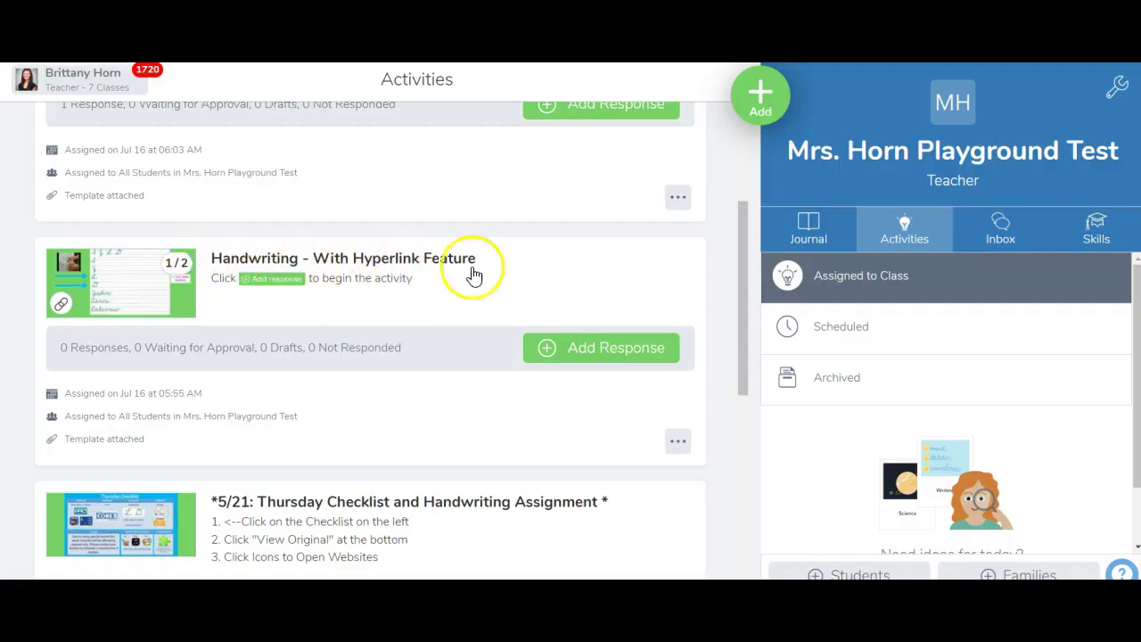
- Preview a Sample Student response to "Handwriting - With Hyperlink Feature" and test the "Click HERE Move On" link to page 2
{"action": "left_click", "coordinate": [600, 348]}
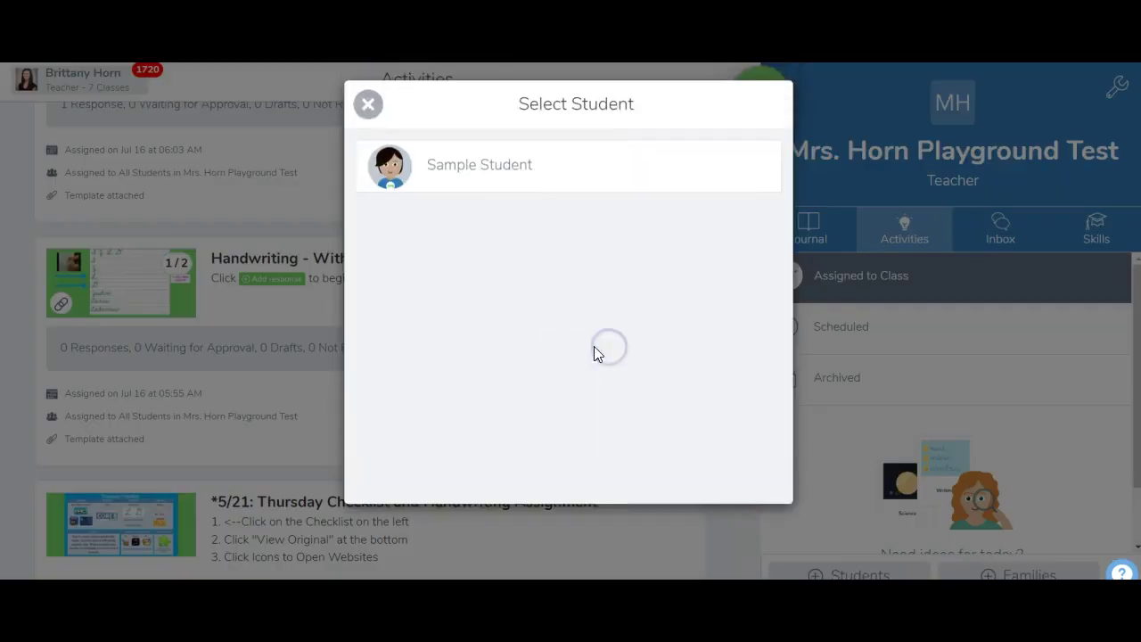
{"action": "left_click", "coordinate": [537, 189]}
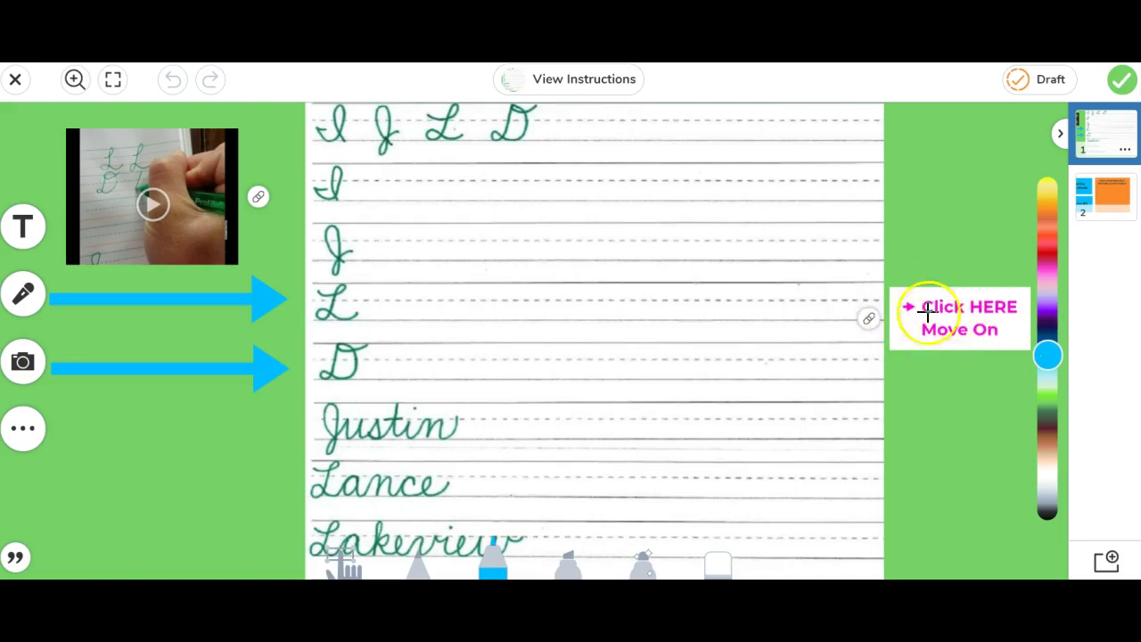
{"action": "left_click", "coordinate": [868, 320]}
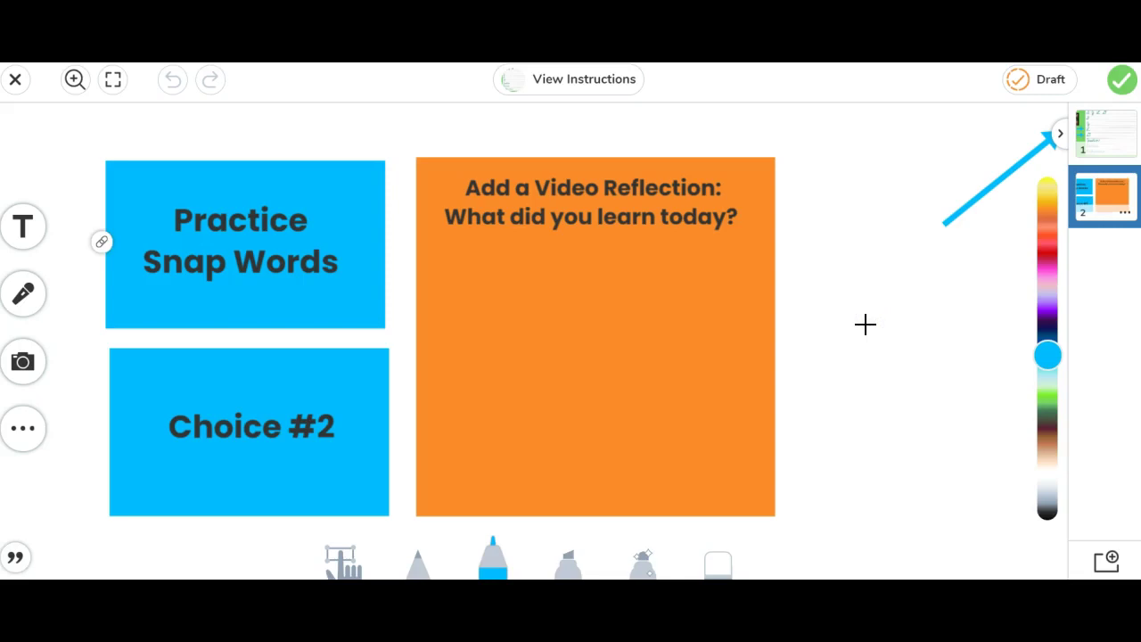
{"action": "left_click", "coordinate": [1115, 123]}
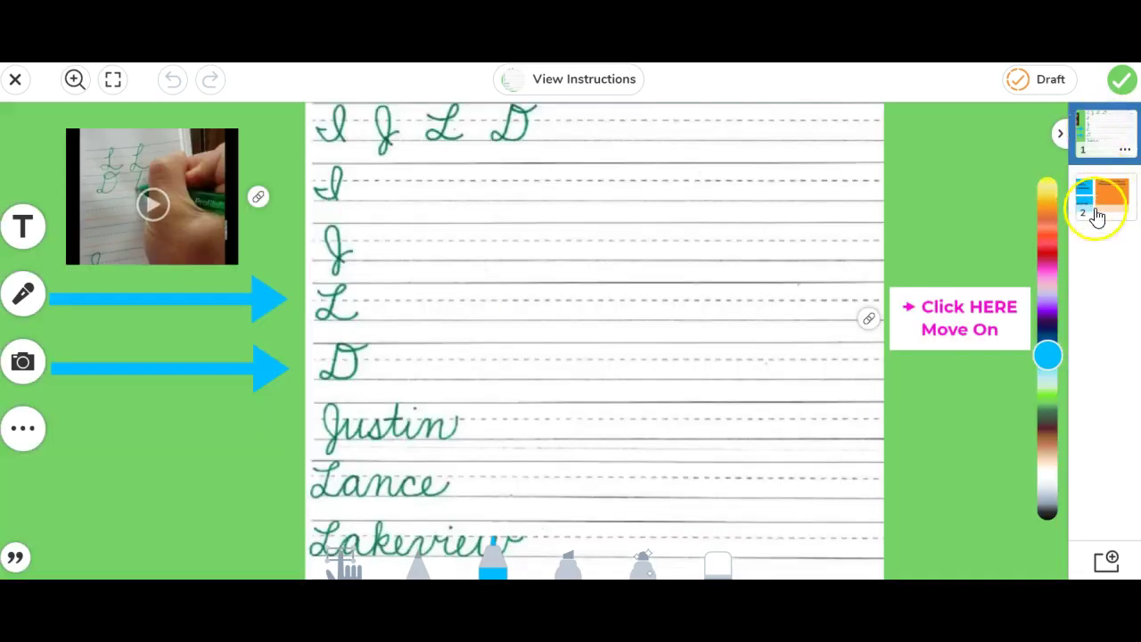
{"action": "left_click", "coordinate": [872, 323]}
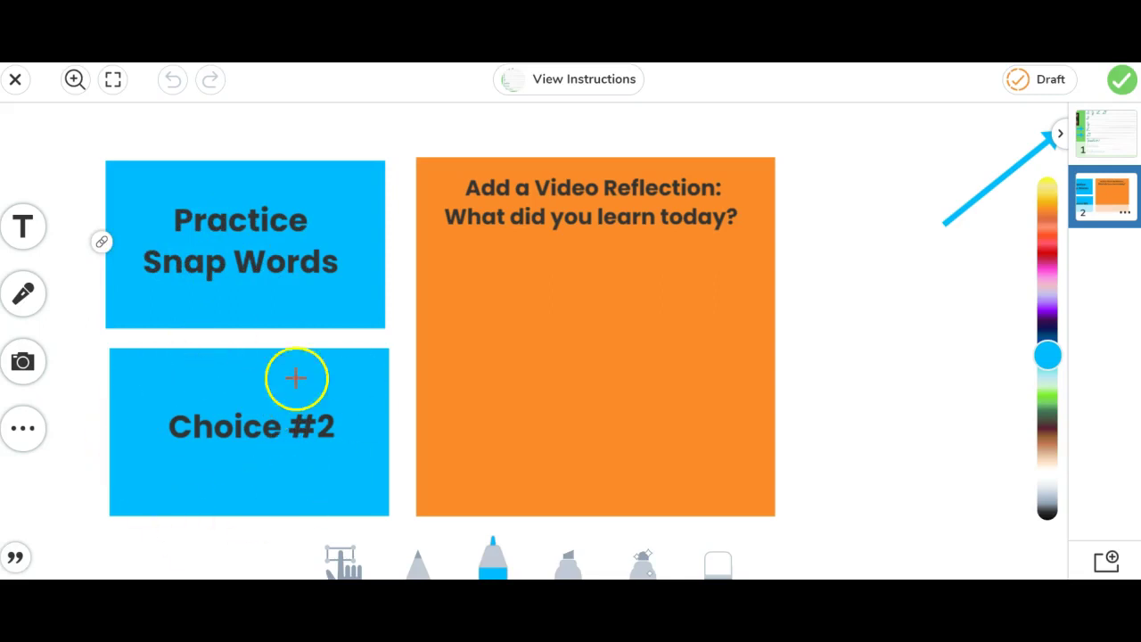
{"action": "mouse_move", "coordinate": [102, 248]}
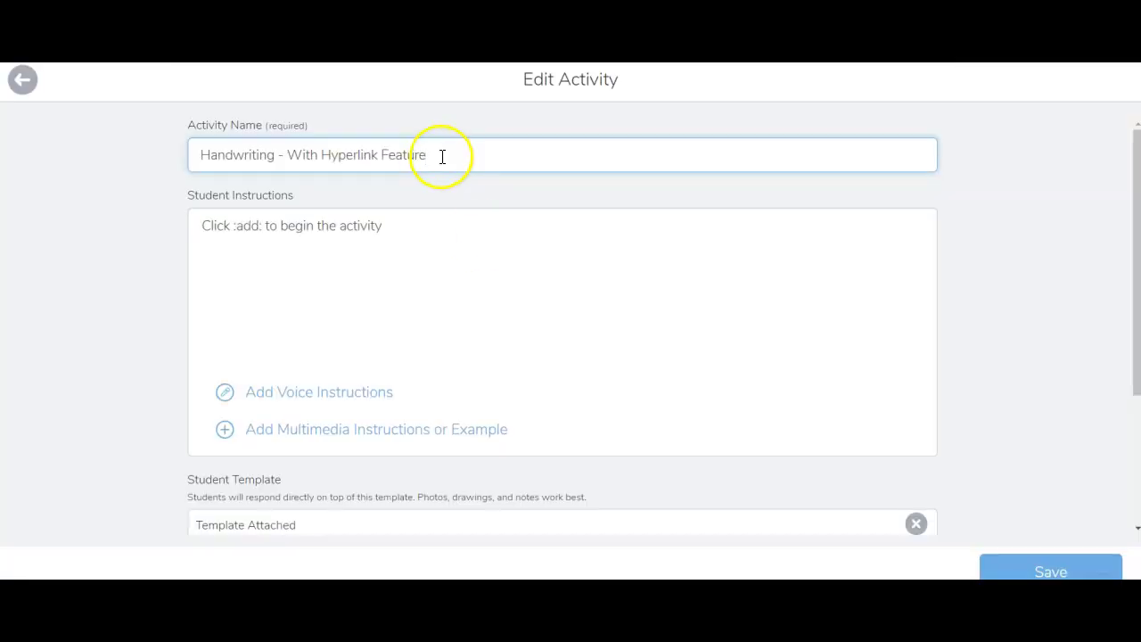
- Open the handwriting activity's attached student template for editing
{"action": "scroll", "coordinate": [484, 235], "scroll_direction": "down", "scroll_amount": 3}
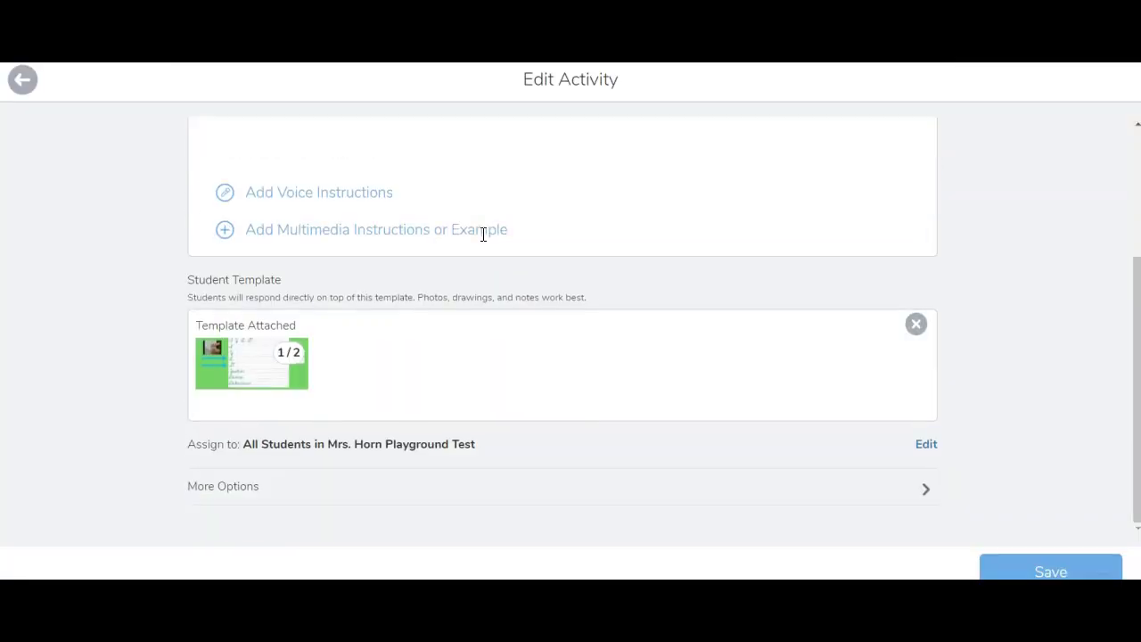
{"action": "left_click", "coordinate": [242, 373]}
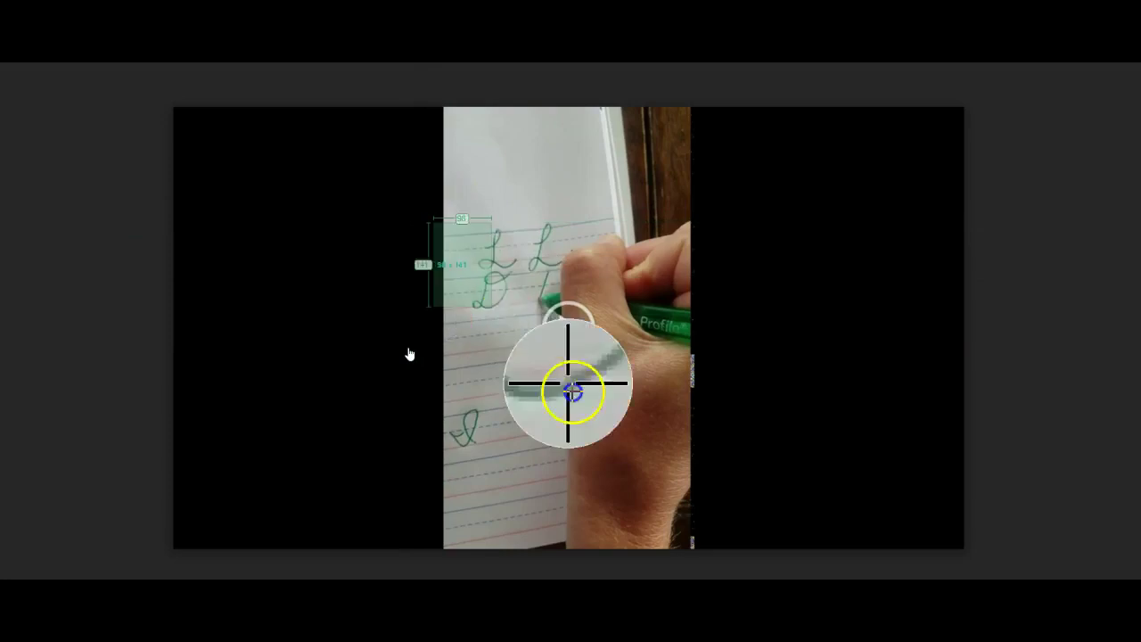
- Capture a screenshot of the handwriting video and save it directly with the preferred file output settings
{"action": "left_click_drag", "start_coordinate": [568, 384], "coordinate": [699, 441]}
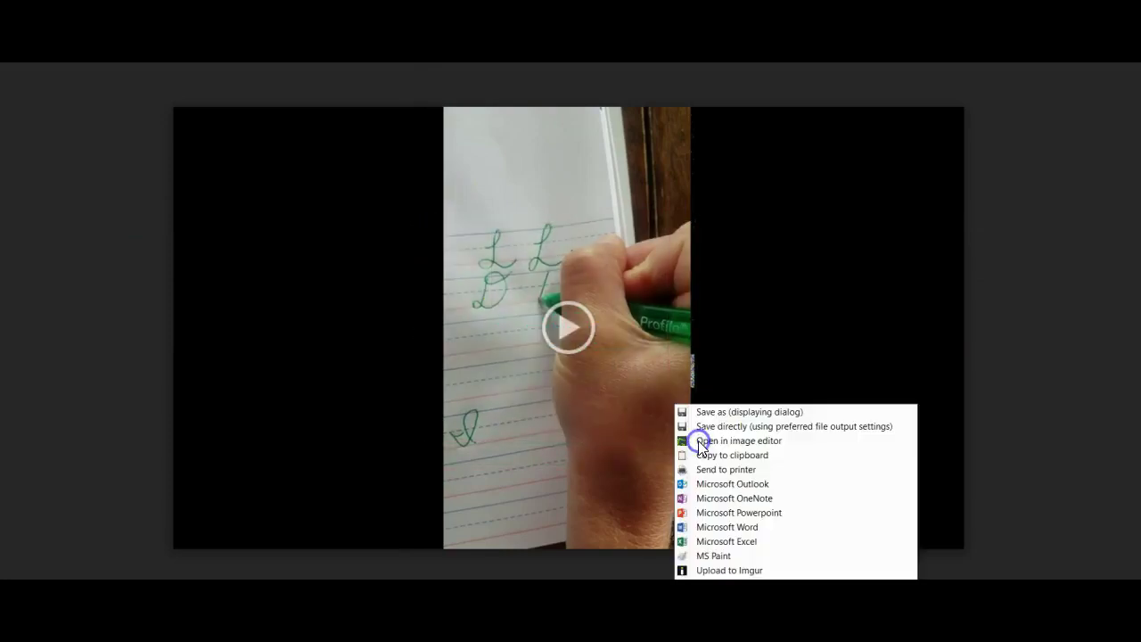
{"action": "left_click", "coordinate": [747, 426]}
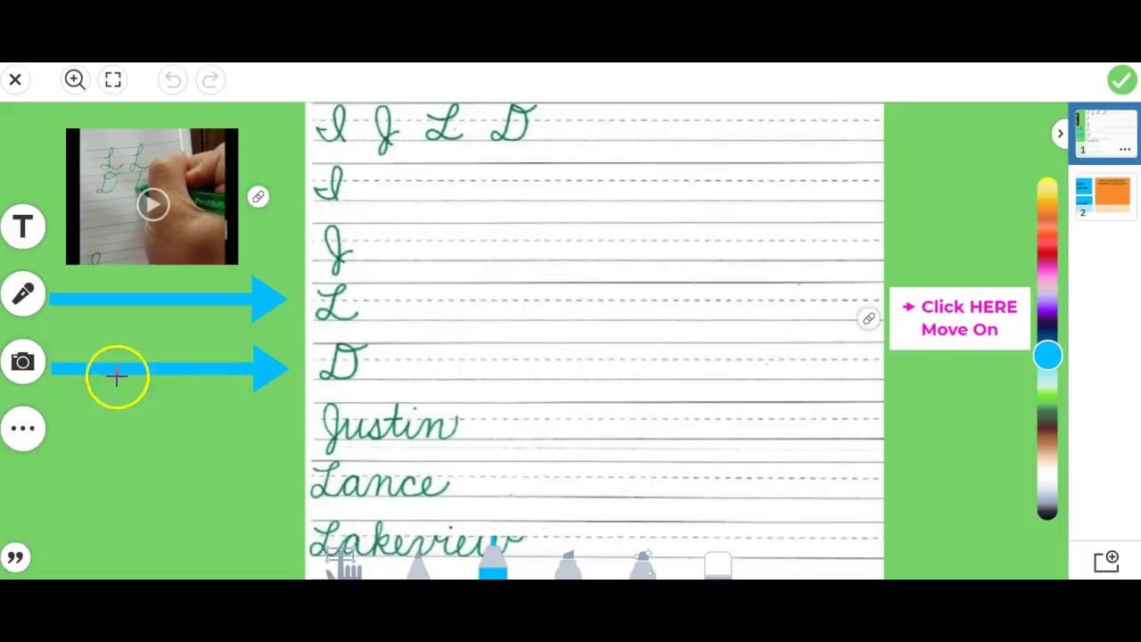
{"action": "left_click", "coordinate": [23, 361]}
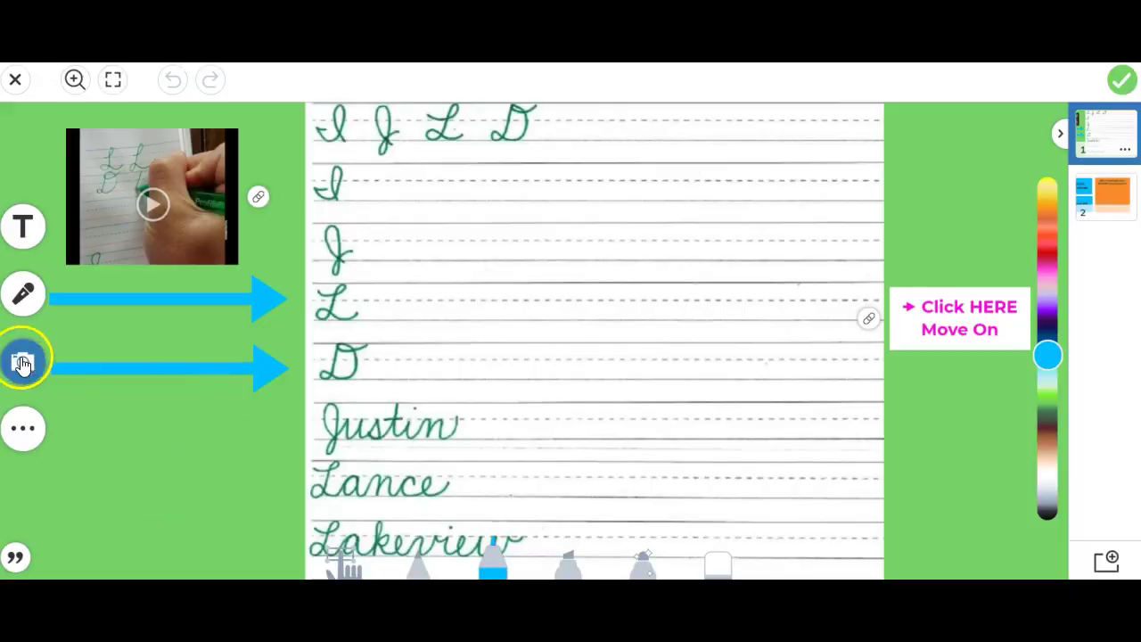
{"action": "left_click", "coordinate": [155, 362]}
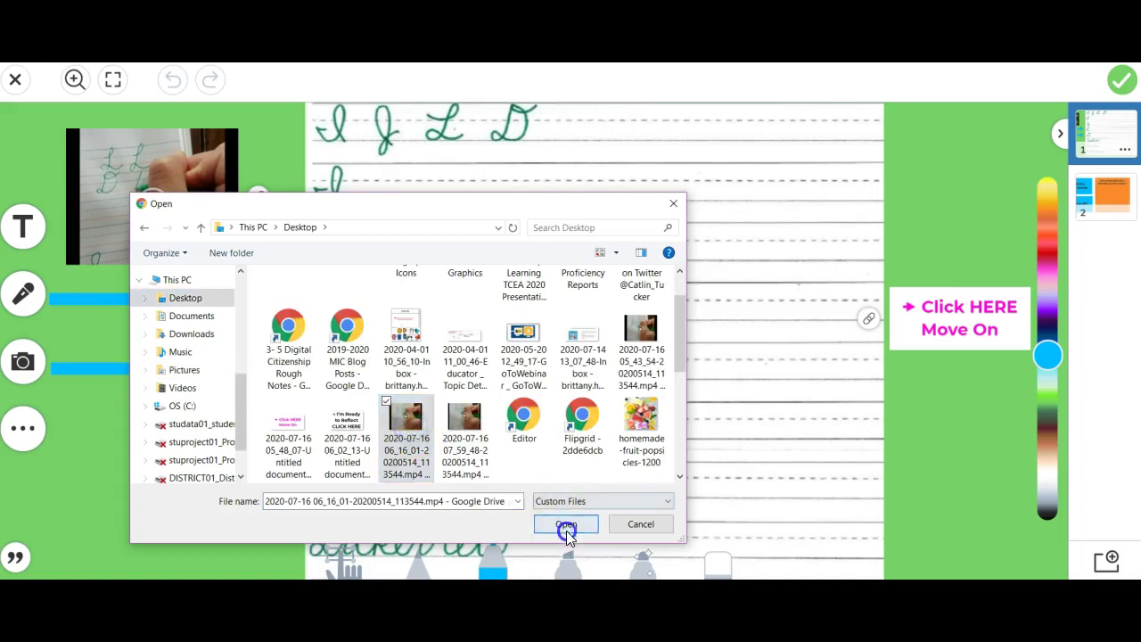
{"action": "left_click", "coordinate": [566, 525]}
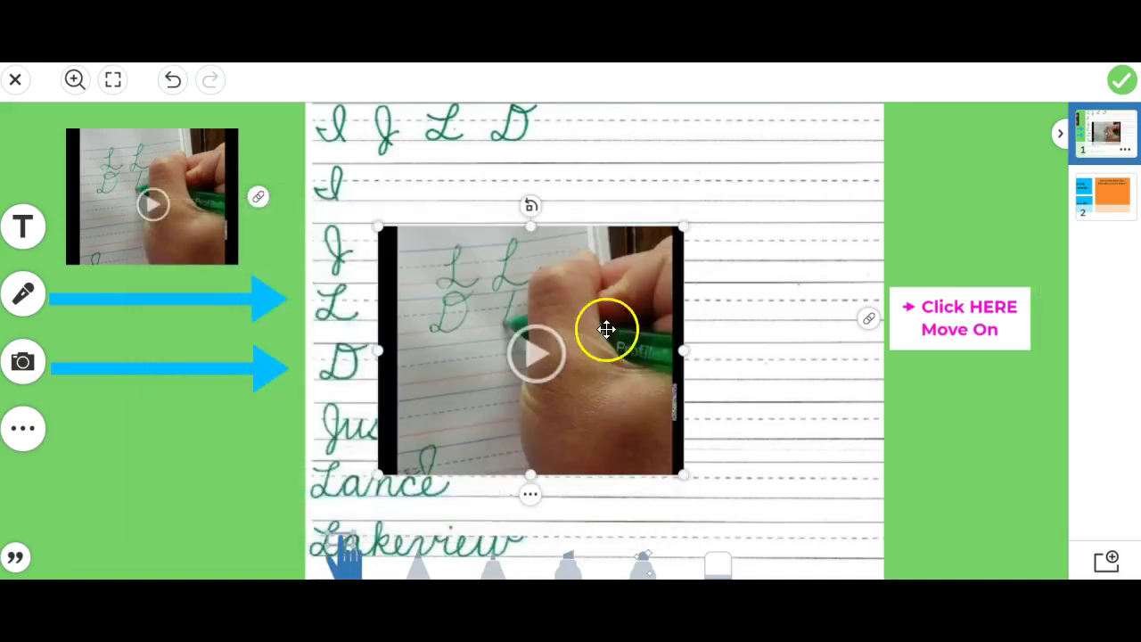
- Shrink the inserted video image and place it in the green margin below the two blue arrows
{"action": "left_click_drag", "start_coordinate": [687, 228], "coordinate": [591, 301]}
{"action": "left_click_drag", "start_coordinate": [490, 413], "coordinate": [159, 504]}
{"action": "left_click_drag", "start_coordinate": [258, 398], "coordinate": [215, 436]}
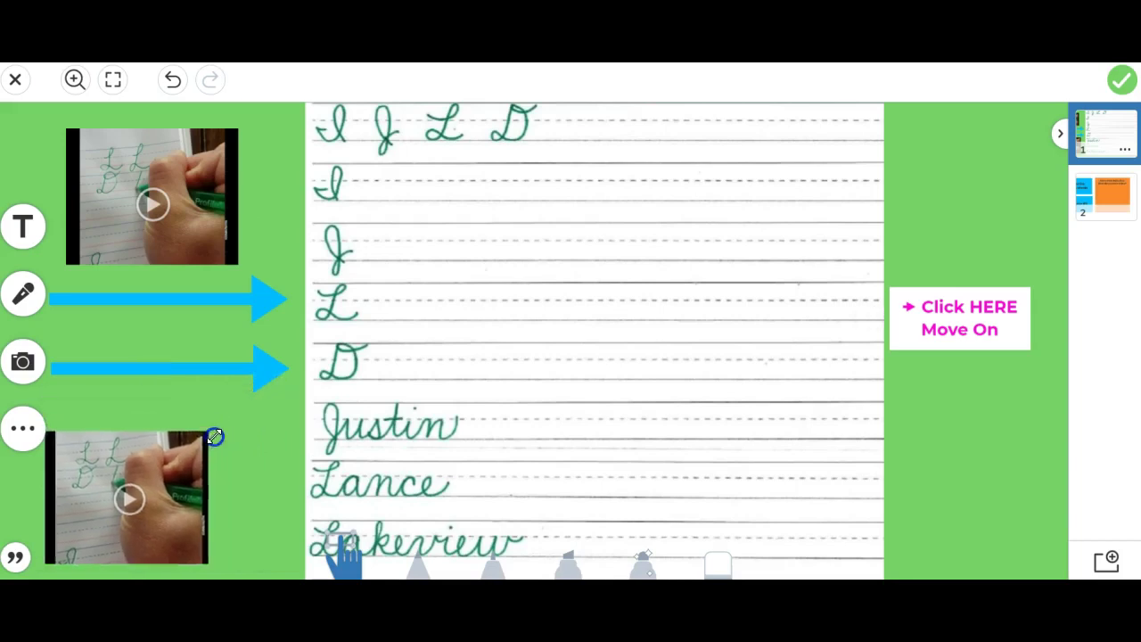
{"action": "left_click", "coordinate": [174, 535]}
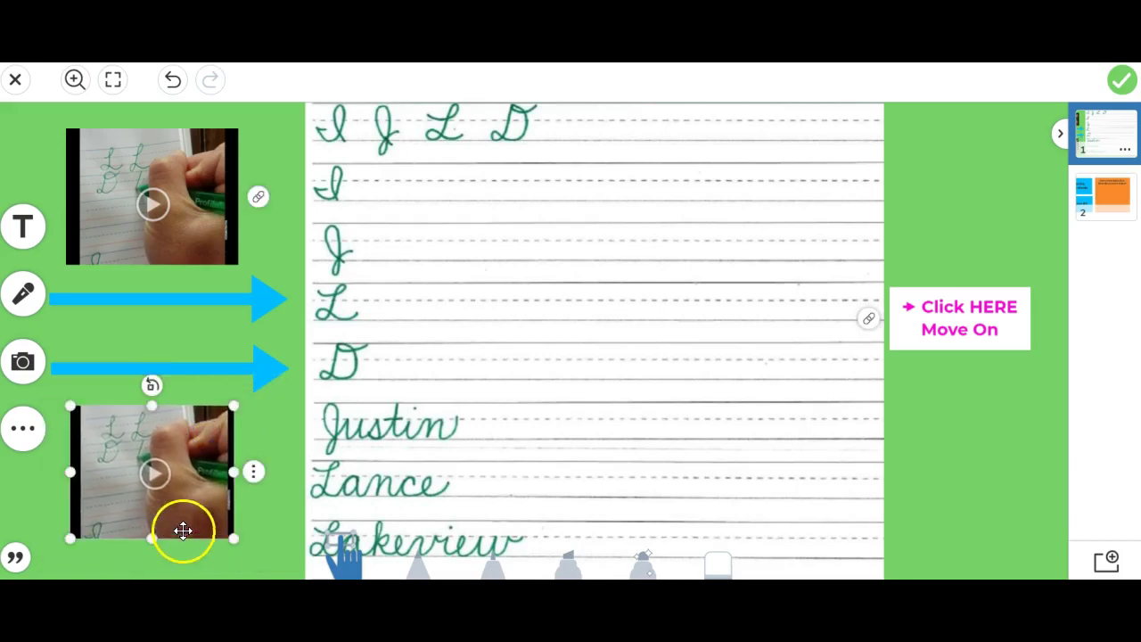
- Link the newly inserted video image to the copied website URL
{"action": "left_click", "coordinate": [254, 471]}
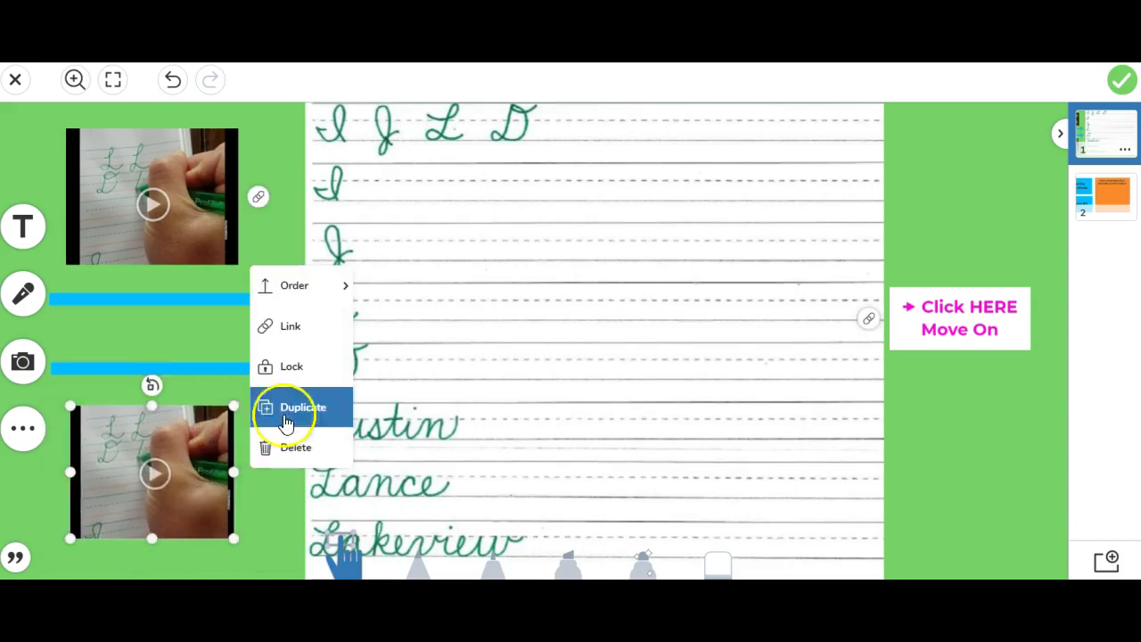
{"action": "left_click", "coordinate": [289, 327]}
{"action": "left_click", "coordinate": [203, 436]}
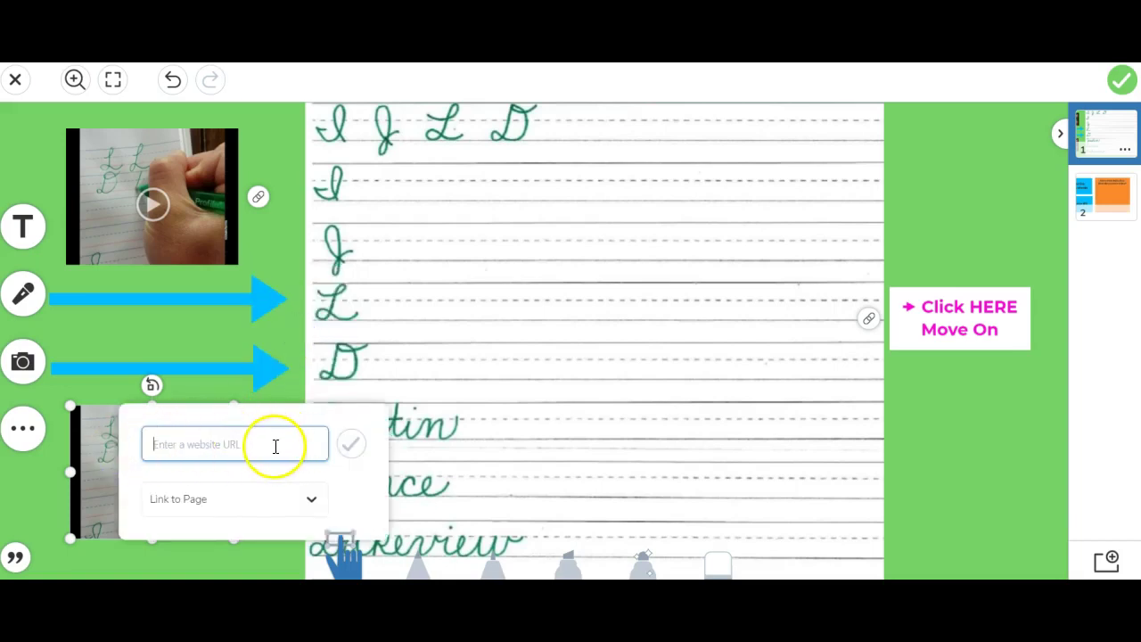
{"action": "left_click", "coordinate": [209, 507]}
{"action": "left_click", "coordinate": [378, 485]}
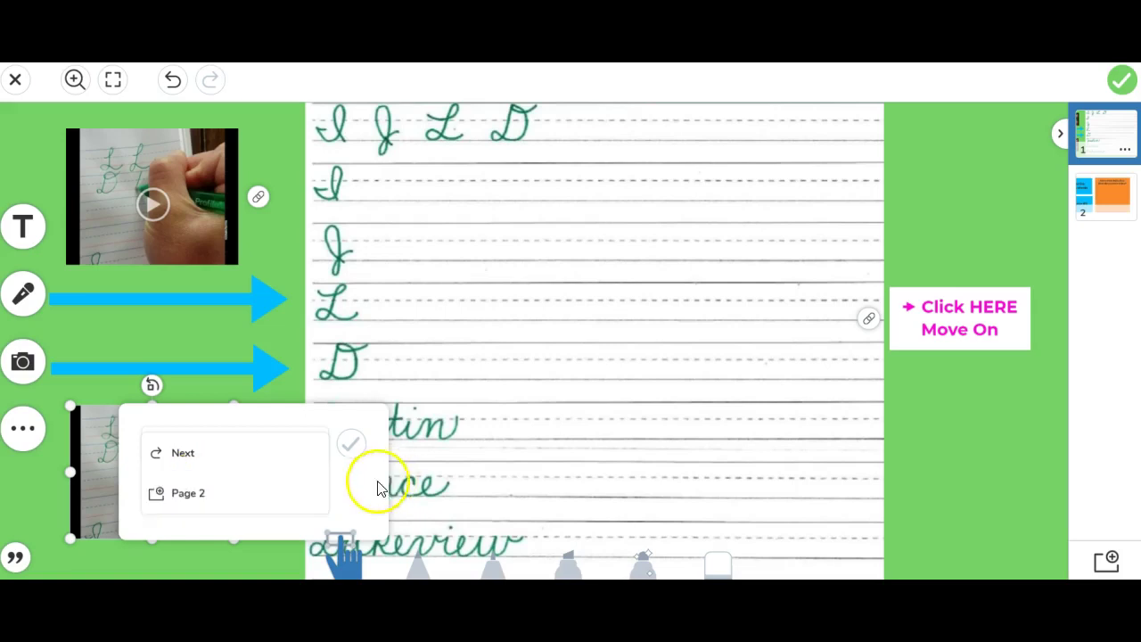
{"action": "left_click", "coordinate": [207, 441]}
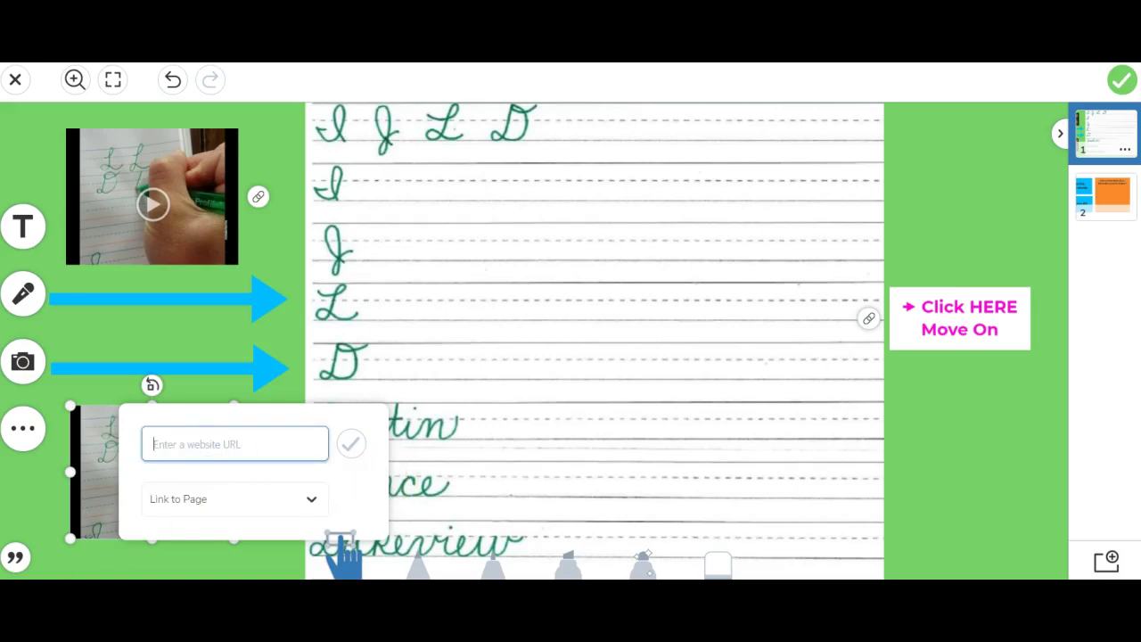
{"action": "key", "text": "ctrl+v"}
{"action": "left_click", "coordinate": [351, 470]}
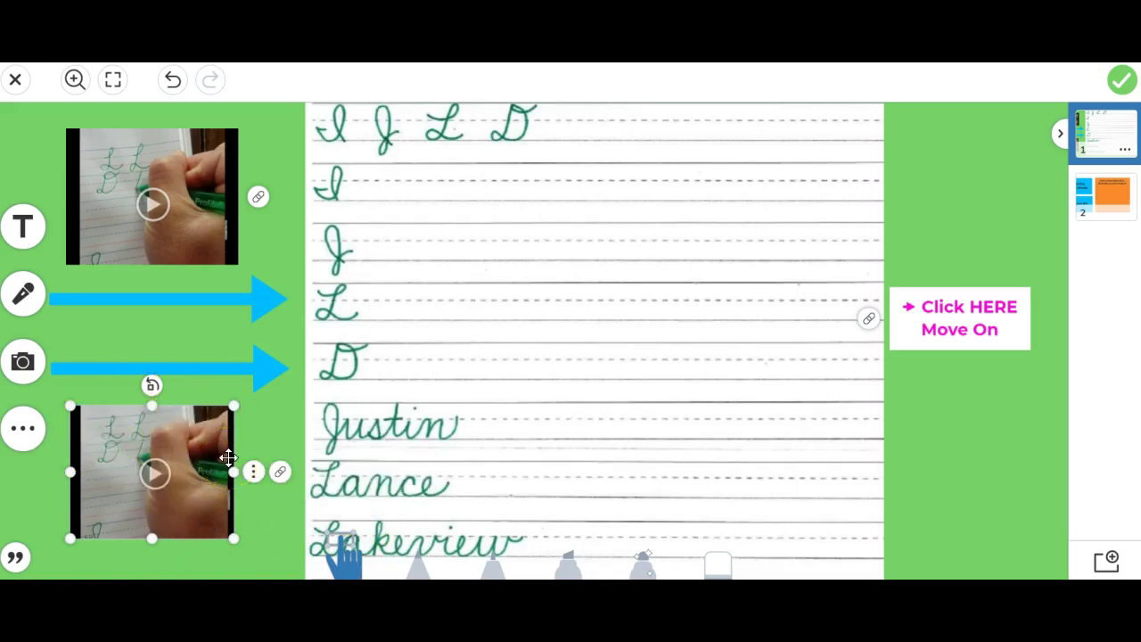
{"action": "left_click", "coordinate": [802, 324]}
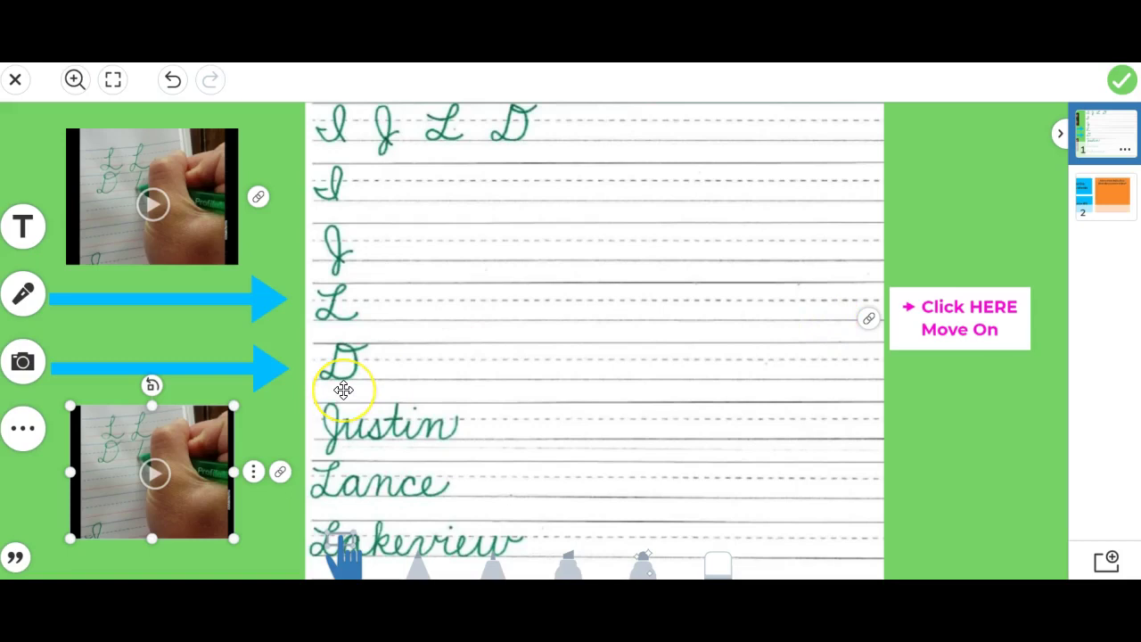
- Add a straight arrow shape to page 1
{"action": "left_click", "coordinate": [23, 428]}
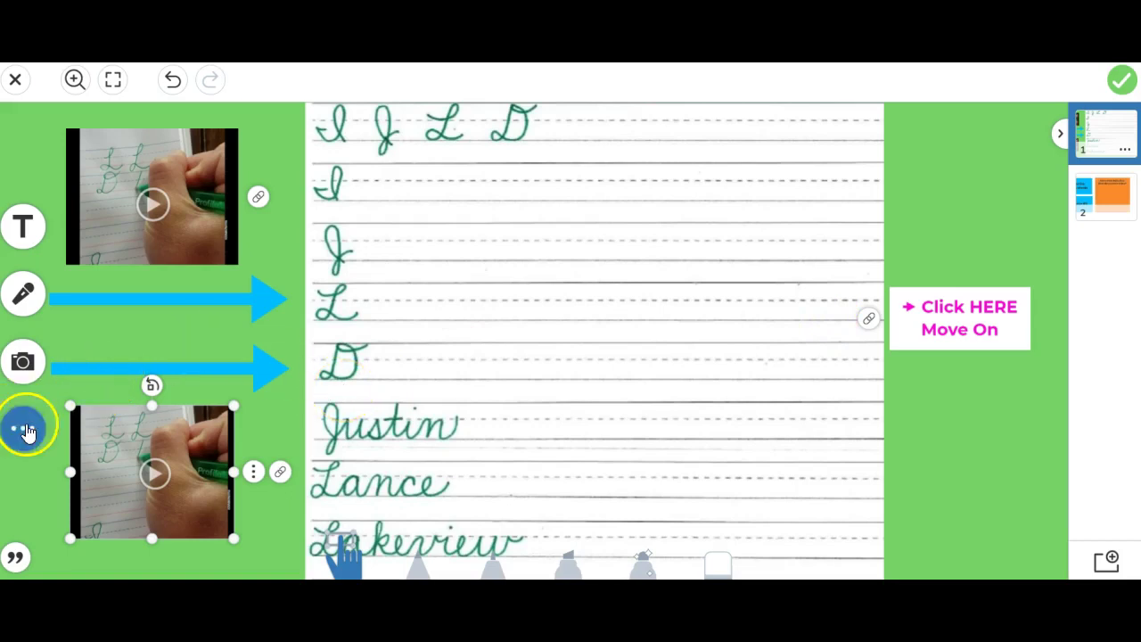
{"action": "left_click", "coordinate": [33, 428]}
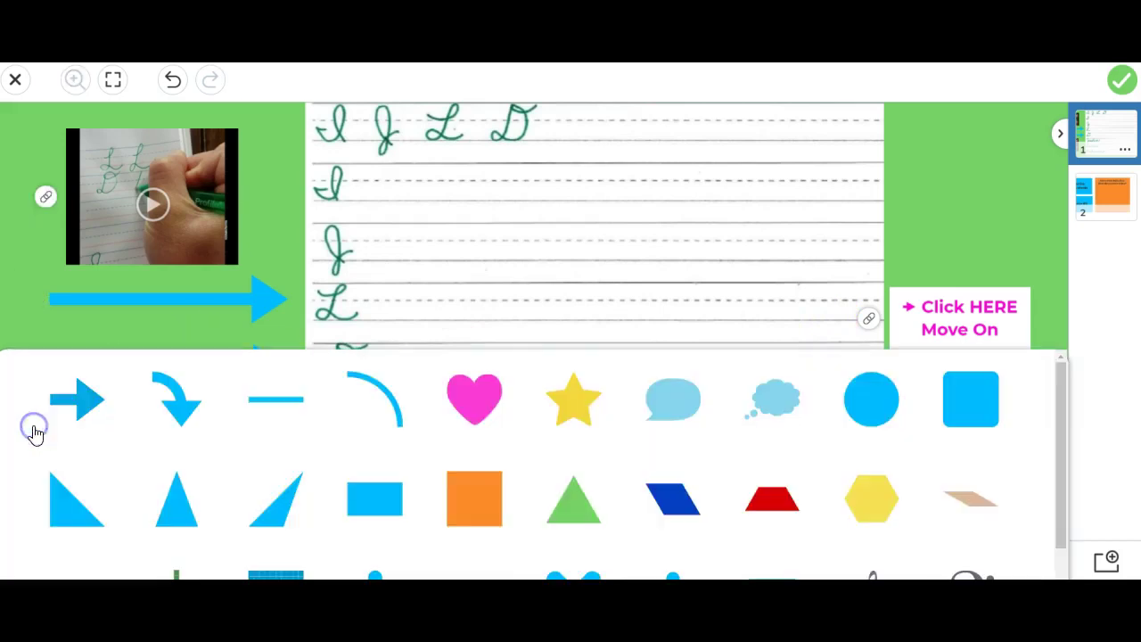
{"action": "left_click", "coordinate": [70, 401]}
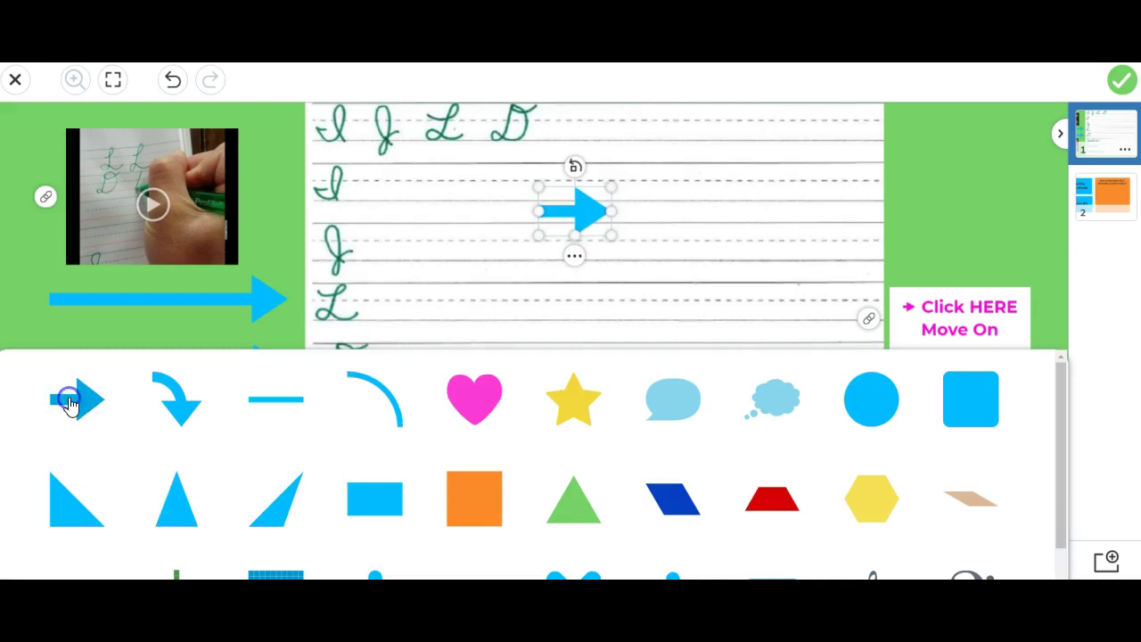
- Lengthen the new arrow, place it above the "Click HERE Move On" label, and colour it white
{"action": "left_click", "coordinate": [618, 218]}
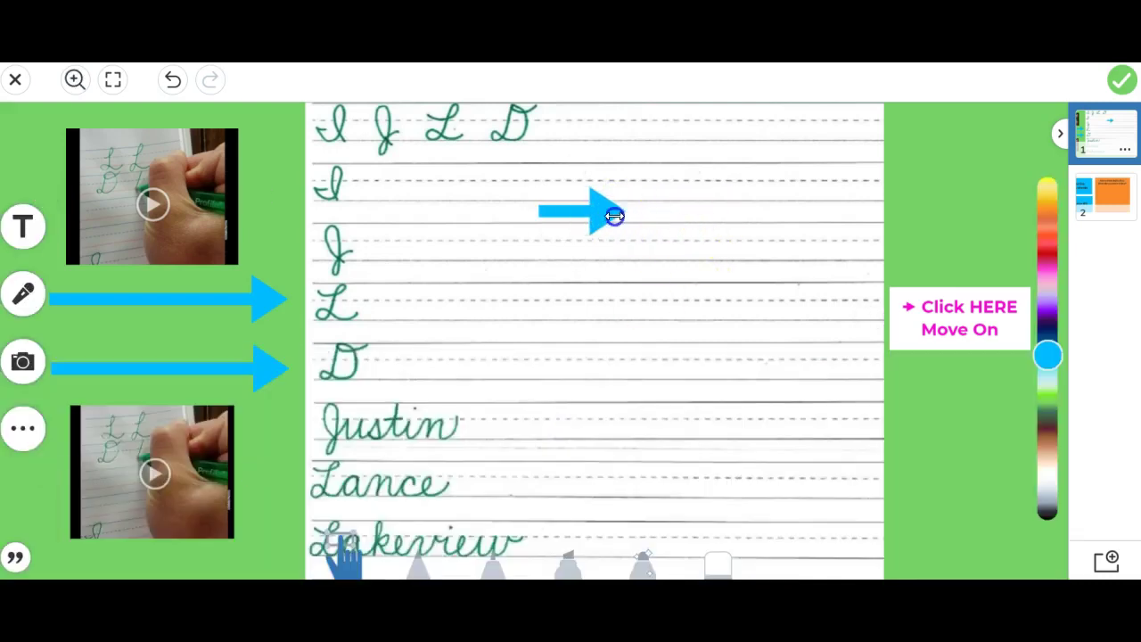
{"action": "left_click_drag", "start_coordinate": [612, 212], "coordinate": [989, 201]}
{"action": "left_click_drag", "start_coordinate": [1048, 356], "coordinate": [1049, 476]}
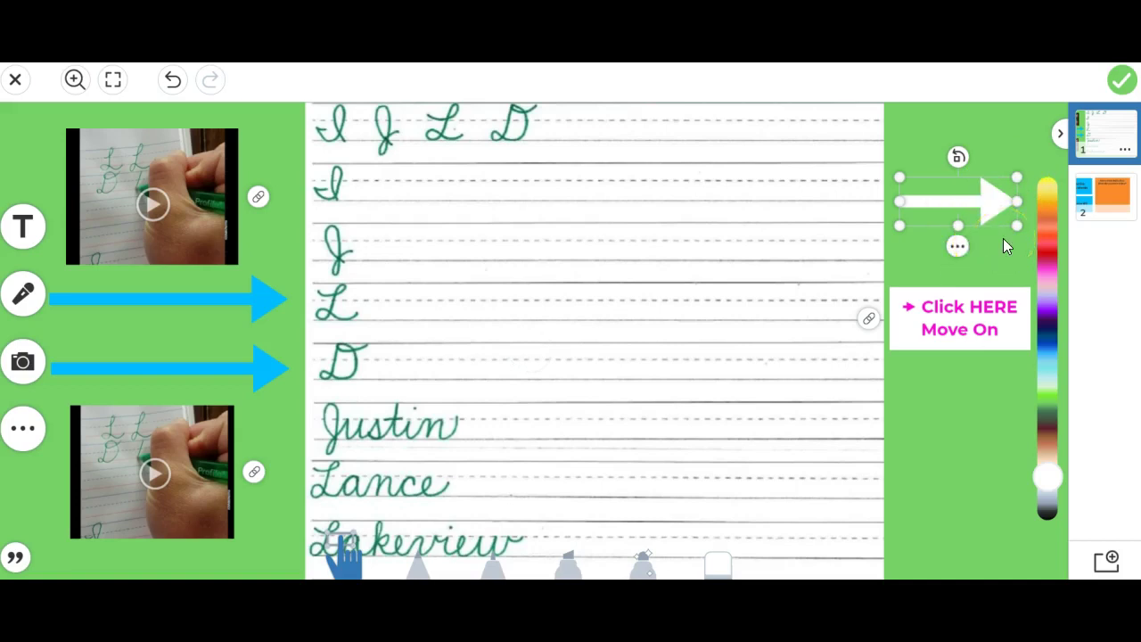
- Link the white arrow above the "Click HERE Move On" label to page 2
{"action": "left_click", "coordinate": [958, 246]}
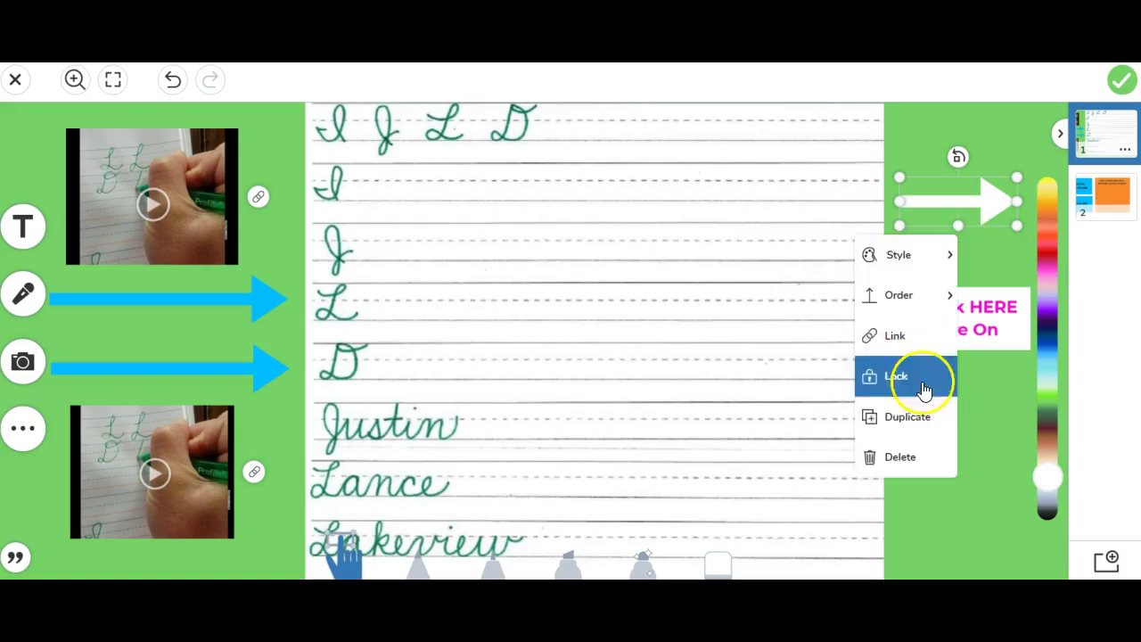
{"action": "left_click", "coordinate": [921, 346]}
{"action": "left_click", "coordinate": [934, 276]}
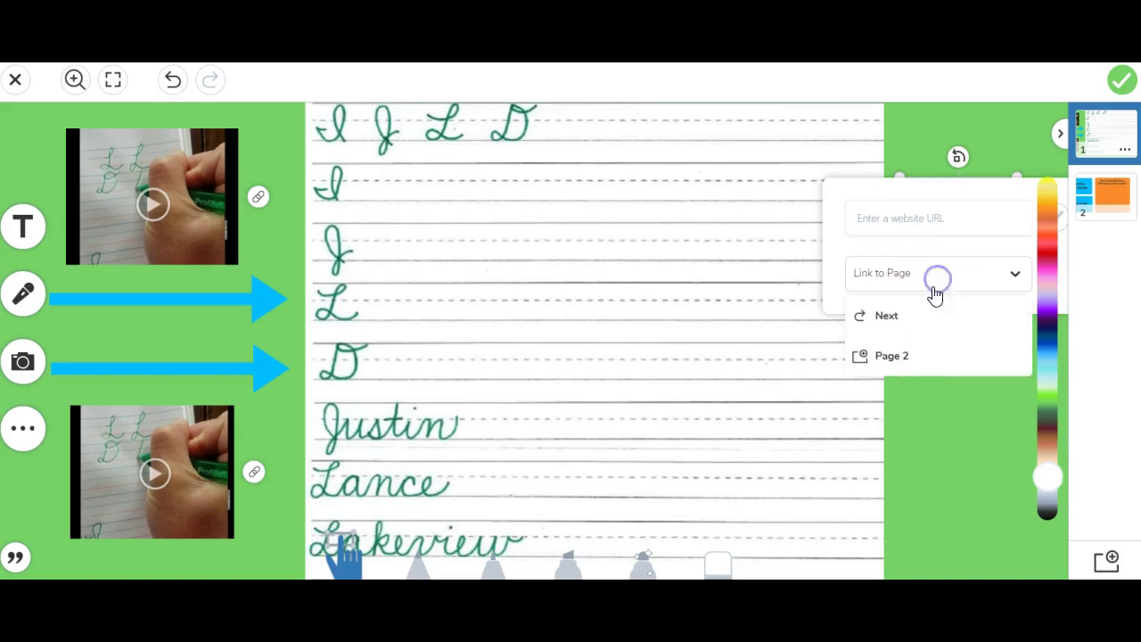
{"action": "left_click", "coordinate": [915, 353]}
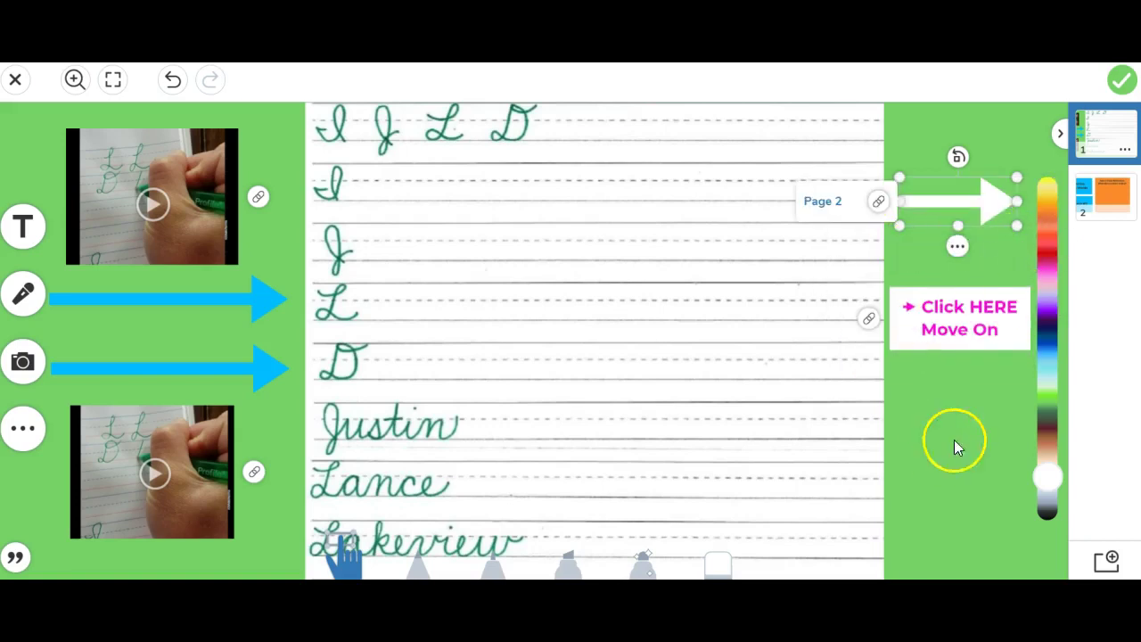
- Add a blank third page, and test the white arrow's link on page 1
{"action": "left_click", "coordinate": [1103, 564]}
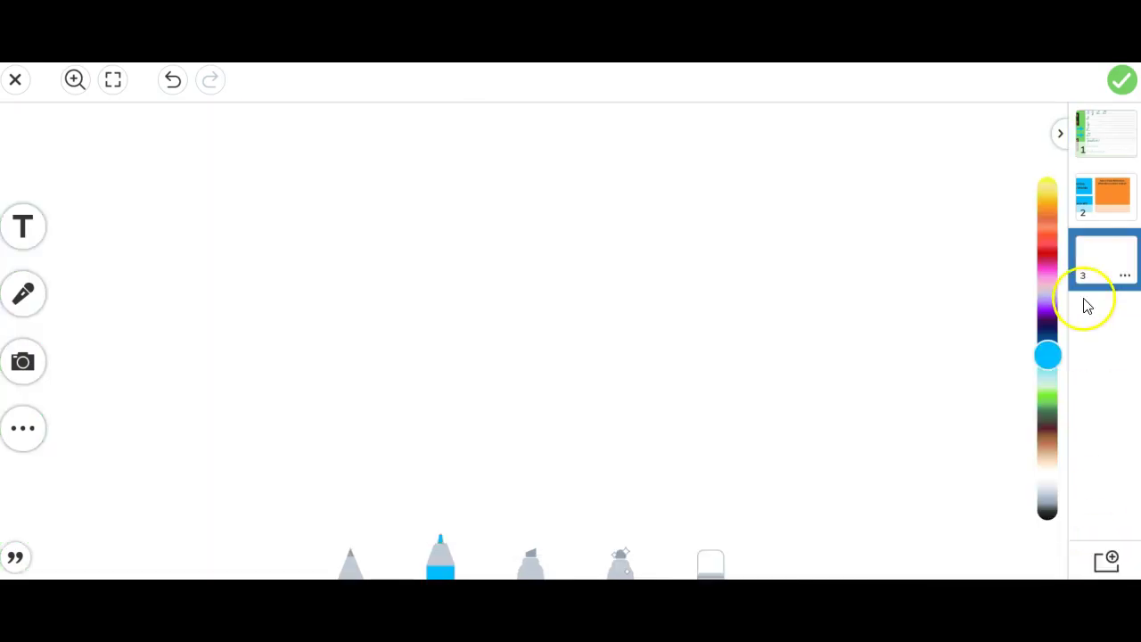
{"action": "left_click", "coordinate": [1093, 145]}
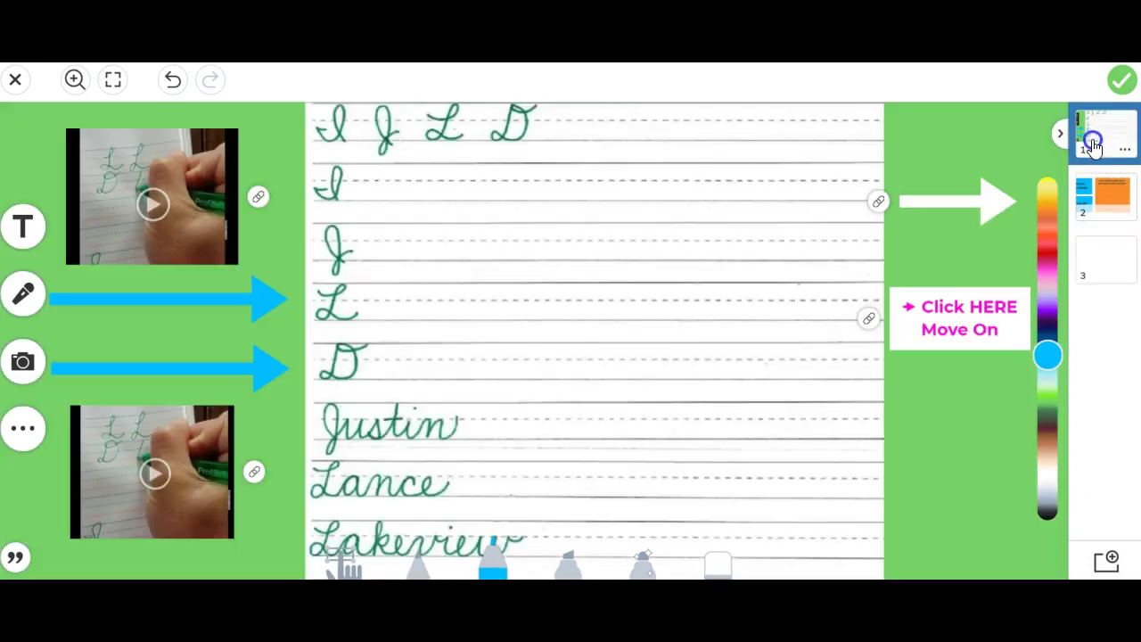
{"action": "left_click", "coordinate": [879, 201]}
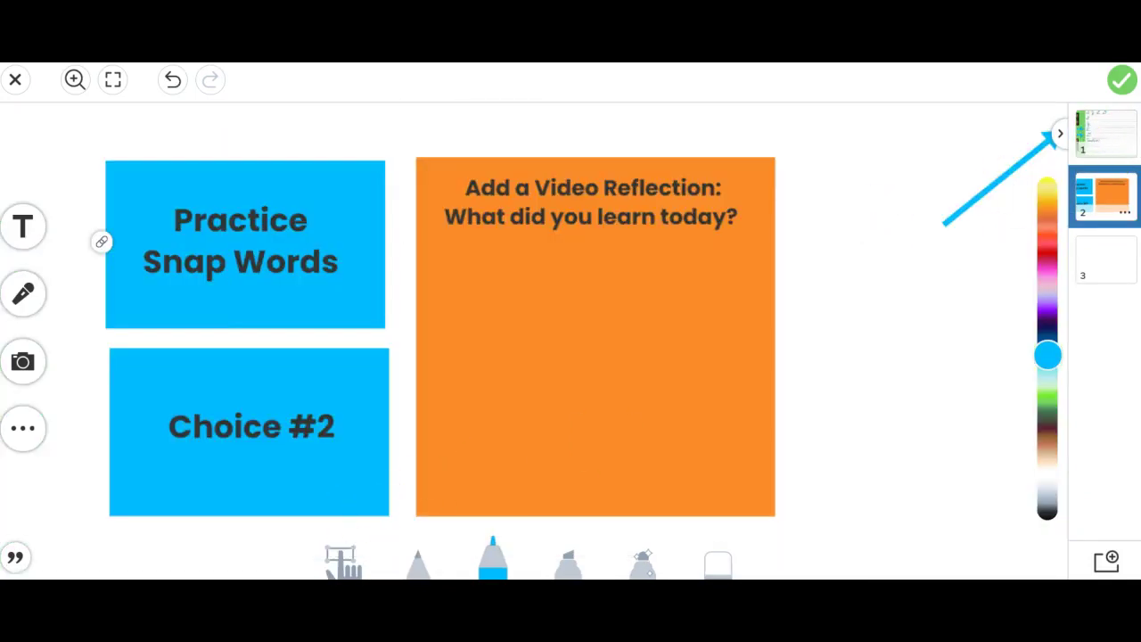
- Replace the link of the white arrow on page 1 with a link to page 3
{"action": "left_click", "coordinate": [1106, 133]}
{"action": "left_click", "coordinate": [975, 211]}
{"action": "left_click", "coordinate": [958, 246]}
{"action": "left_click", "coordinate": [966, 256]}
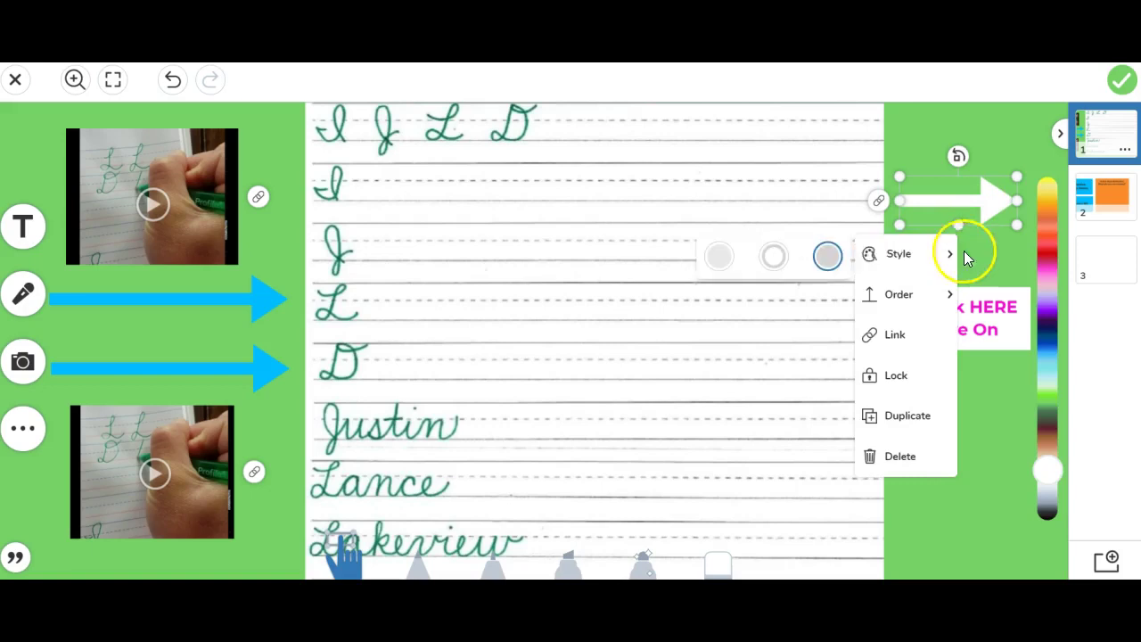
{"action": "left_click", "coordinate": [903, 333]}
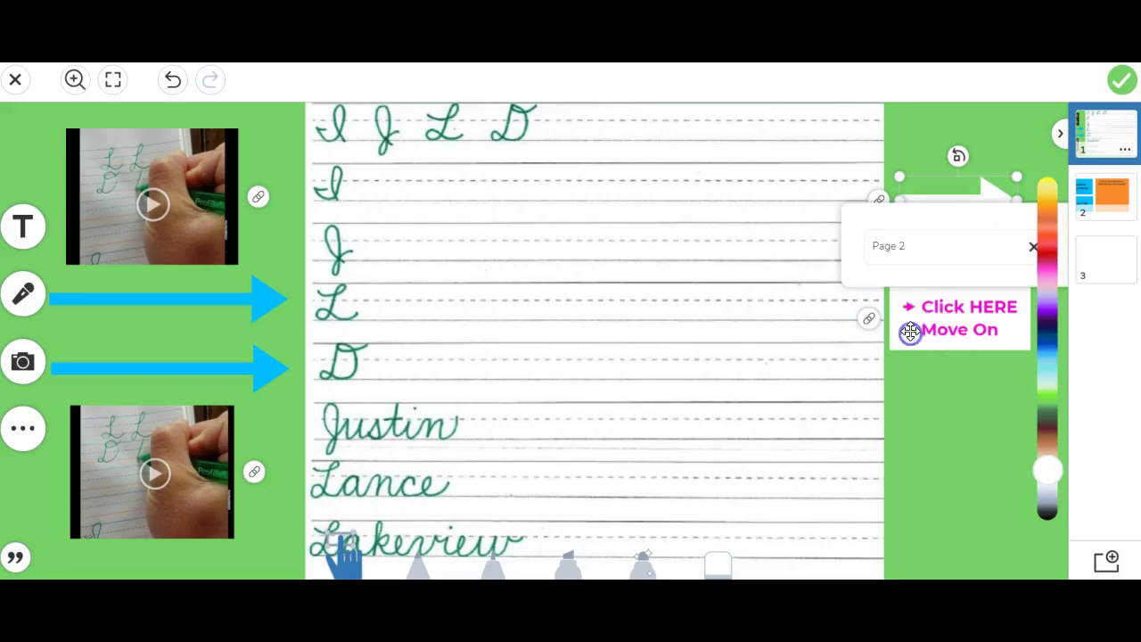
{"action": "left_click", "coordinate": [1031, 246]}
{"action": "left_click", "coordinate": [958, 247]}
{"action": "left_click", "coordinate": [929, 334]}
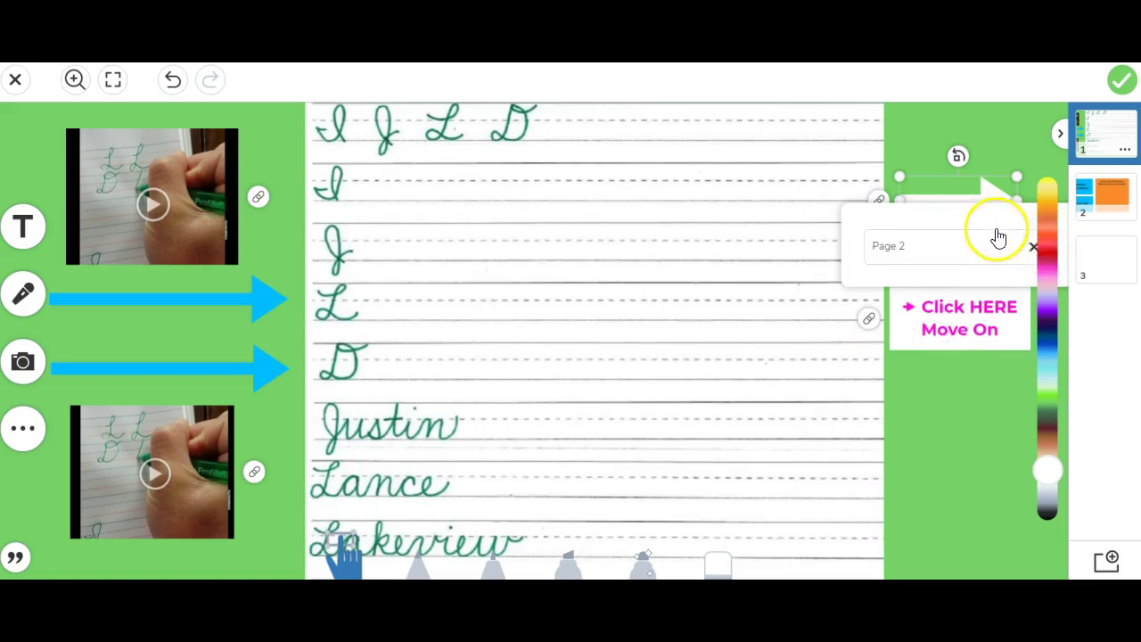
{"action": "left_click", "coordinate": [1002, 252]}
{"action": "left_click", "coordinate": [922, 376]}
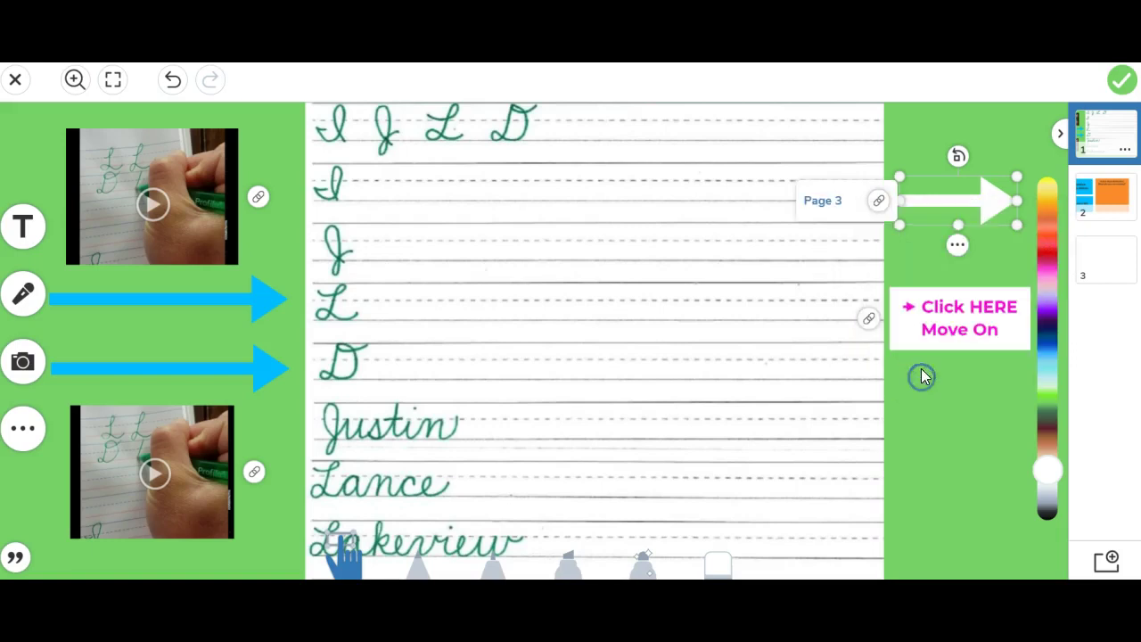
- Delete the linked video image below the two blue arrows on page 1
{"action": "left_click", "coordinate": [574, 512]}
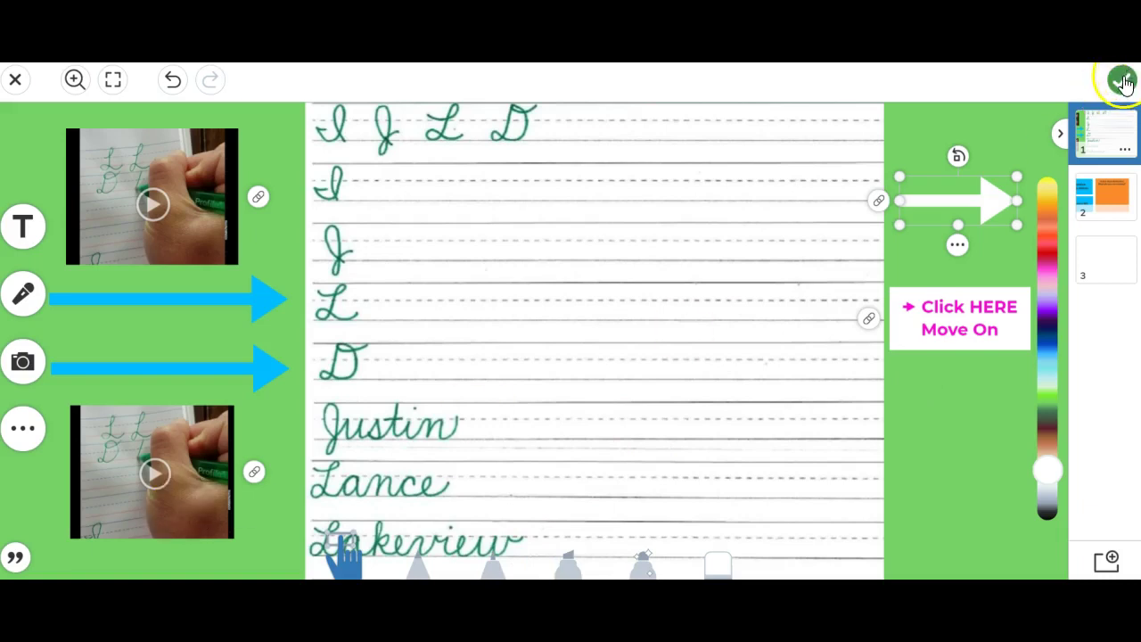
{"action": "left_click", "coordinate": [211, 520]}
{"action": "left_click", "coordinate": [257, 475]}
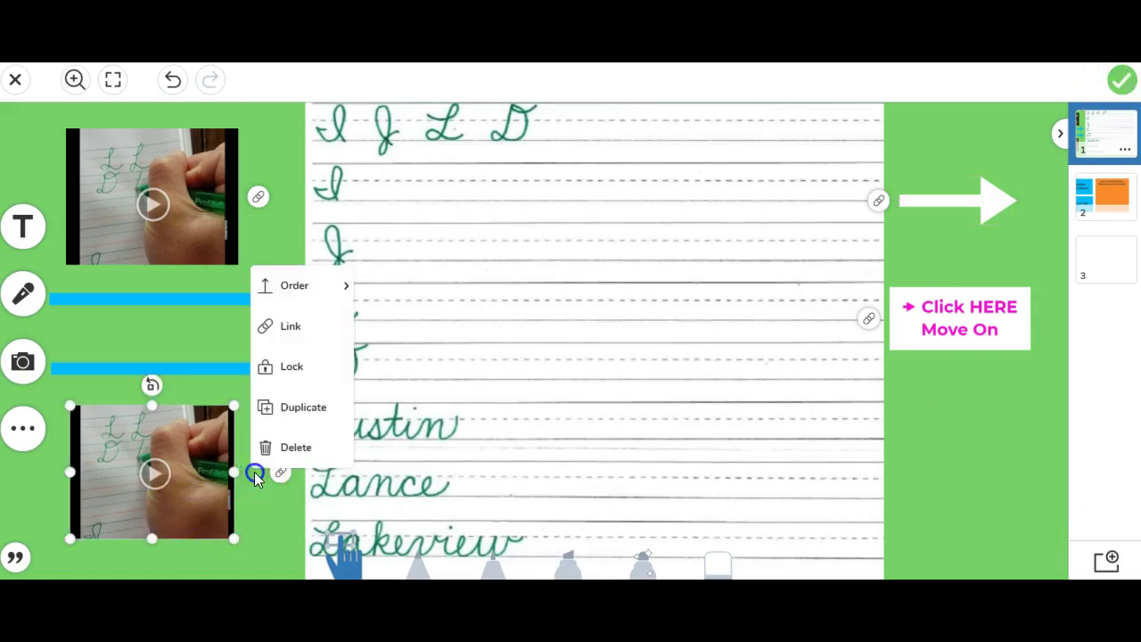
{"action": "left_click", "coordinate": [324, 368]}
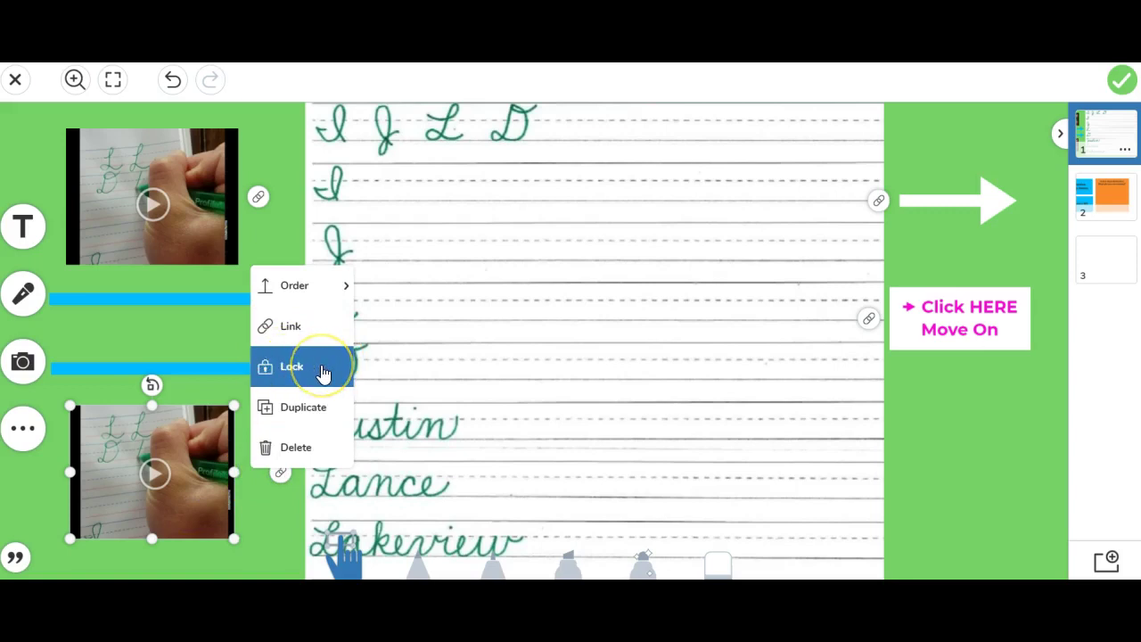
{"action": "left_click", "coordinate": [295, 447]}
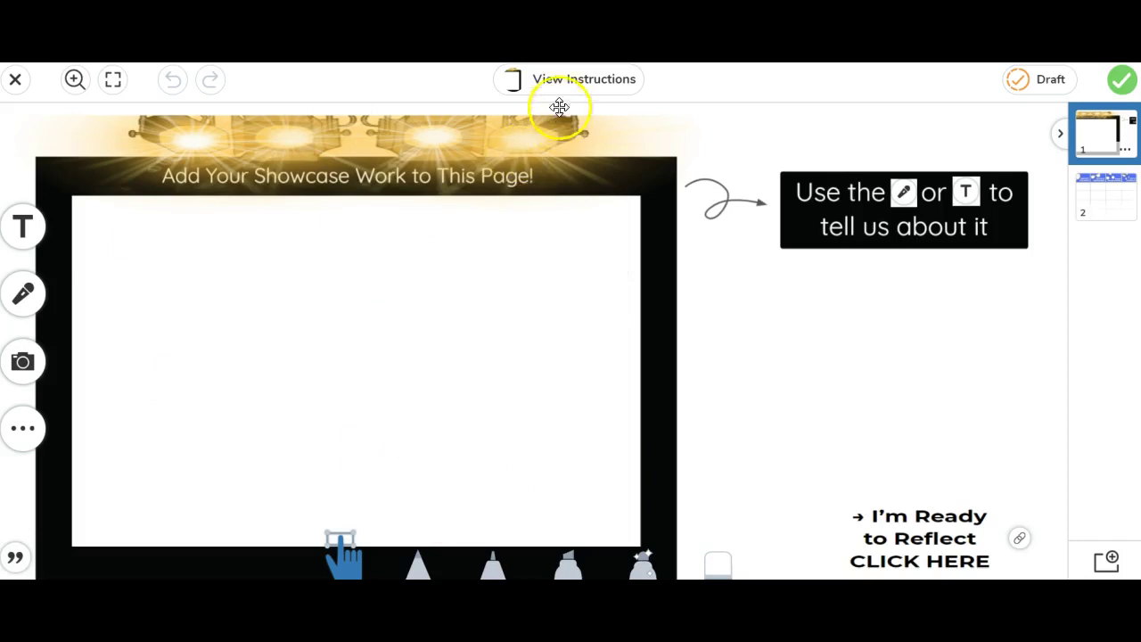
- Read the ePortfolio Showcase & Reflection instructions, and record a short video for the showcase page
{"action": "left_click", "coordinate": [558, 82]}
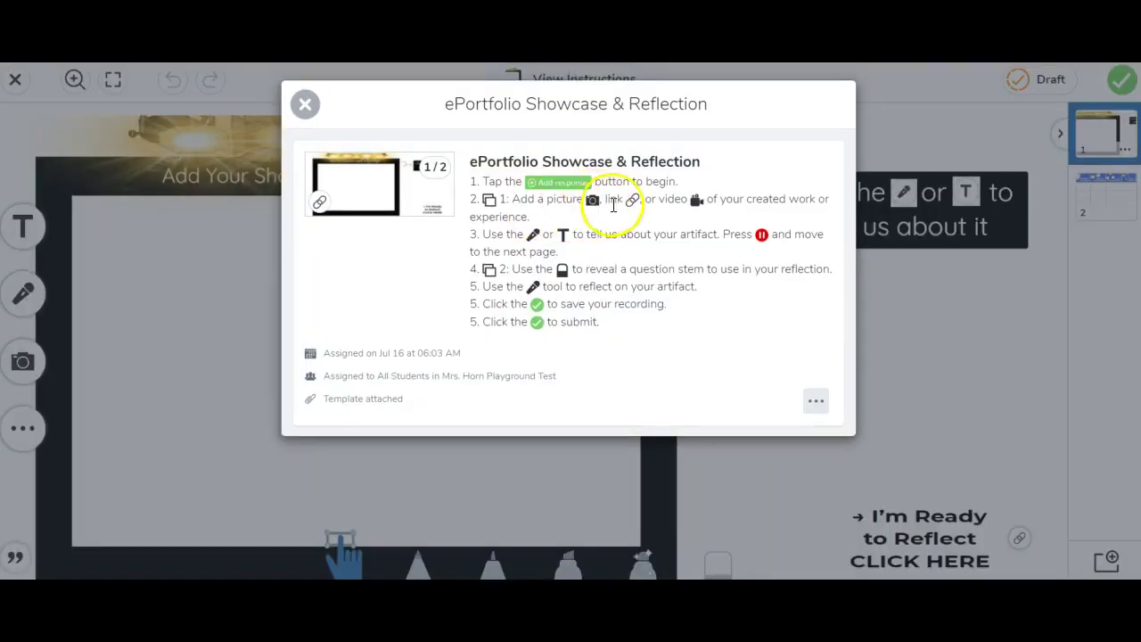
{"action": "left_click", "coordinate": [305, 105]}
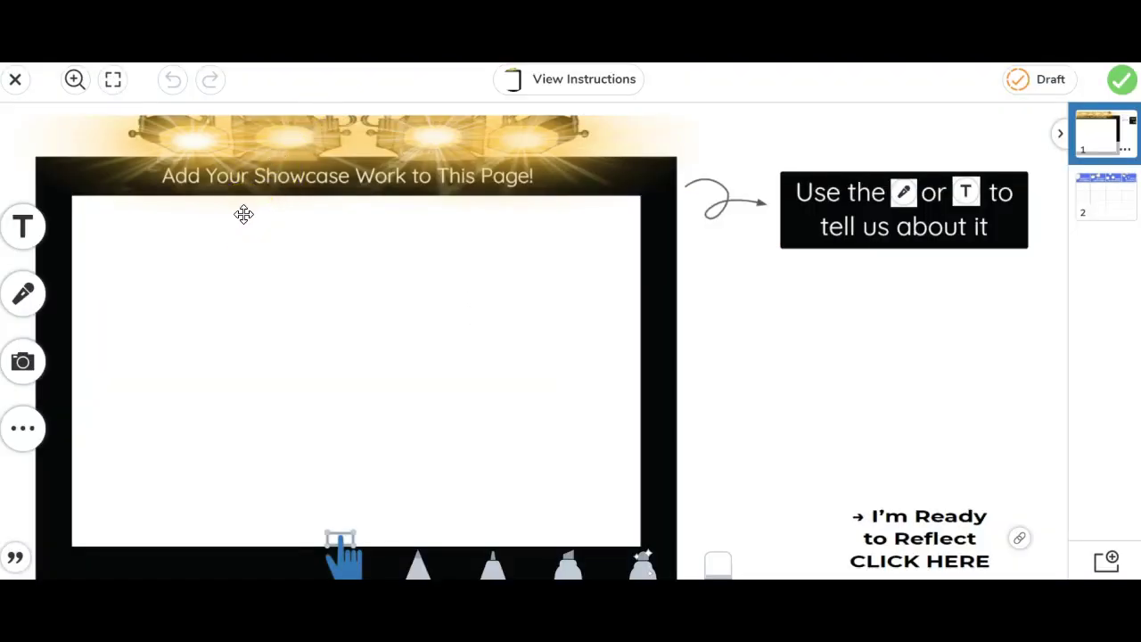
{"action": "left_click", "coordinate": [23, 361]}
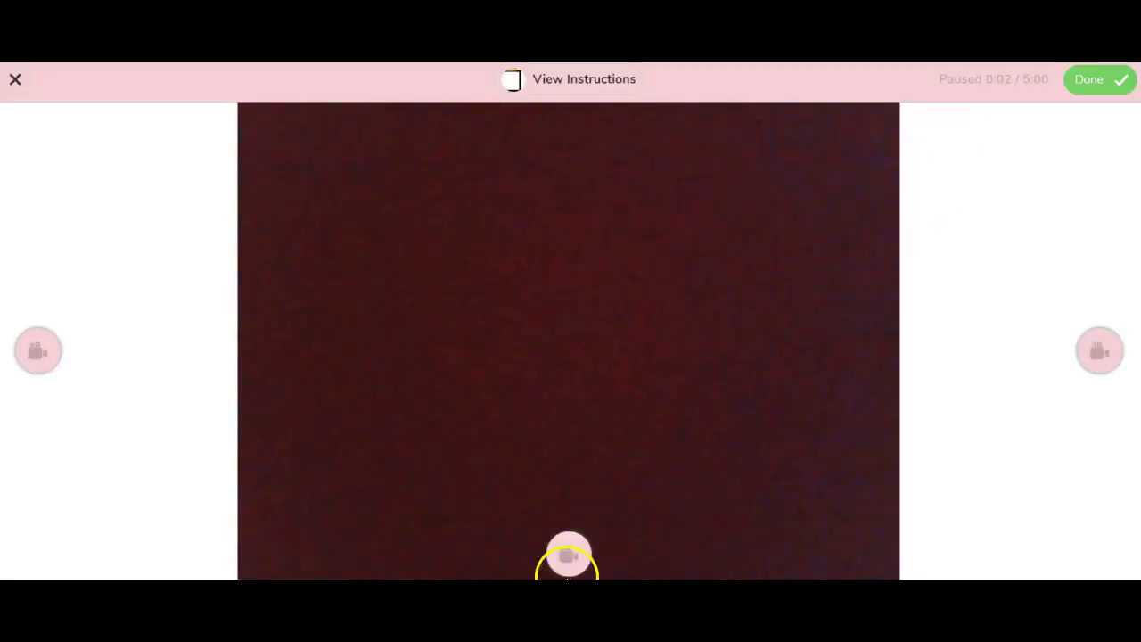
{"action": "left_click", "coordinate": [1102, 81]}
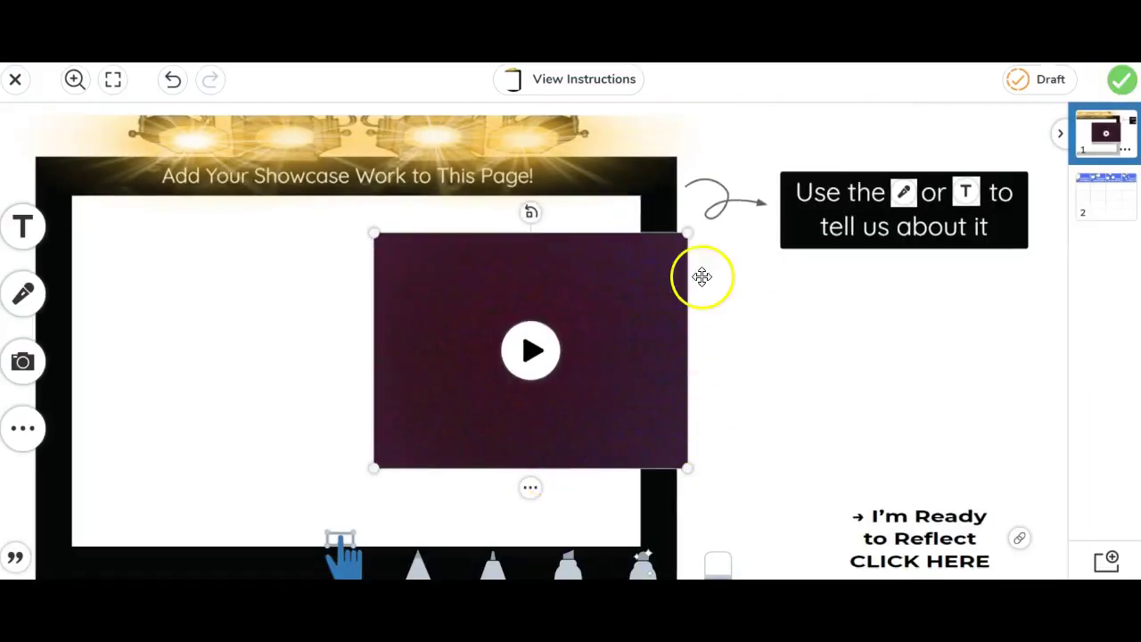
- Enlarge the recorded video and centre it inside the white area of the showcase frame
{"action": "left_click_drag", "start_coordinate": [643, 324], "coordinate": [374, 313]}
{"action": "left_click_drag", "start_coordinate": [428, 471], "coordinate": [582, 503]}
{"action": "left_click_drag", "start_coordinate": [420, 440], "coordinate": [458, 432]}
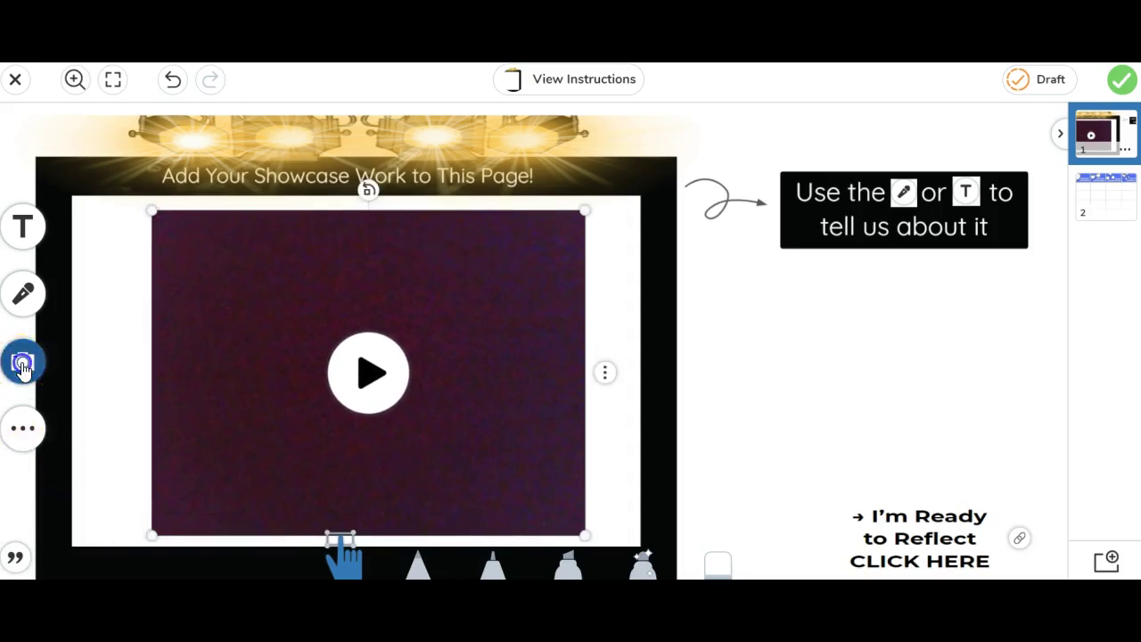
- Try to record a second video on the showcase page
{"action": "left_click", "coordinate": [23, 362]}
{"action": "left_click", "coordinate": [94, 372]}
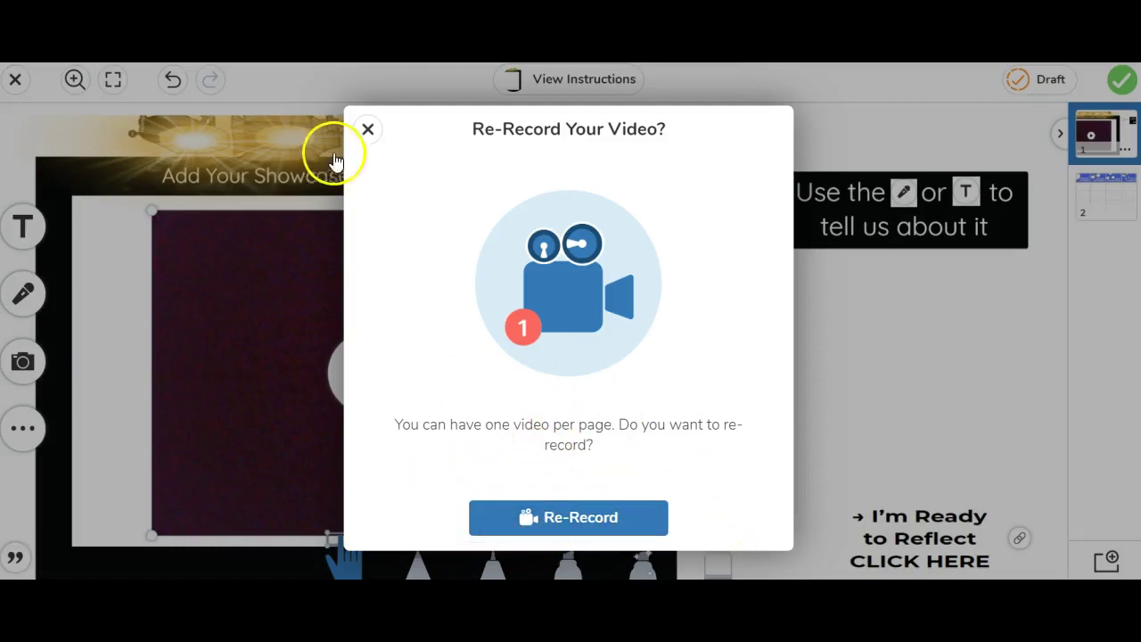
{"action": "left_click", "coordinate": [368, 128]}
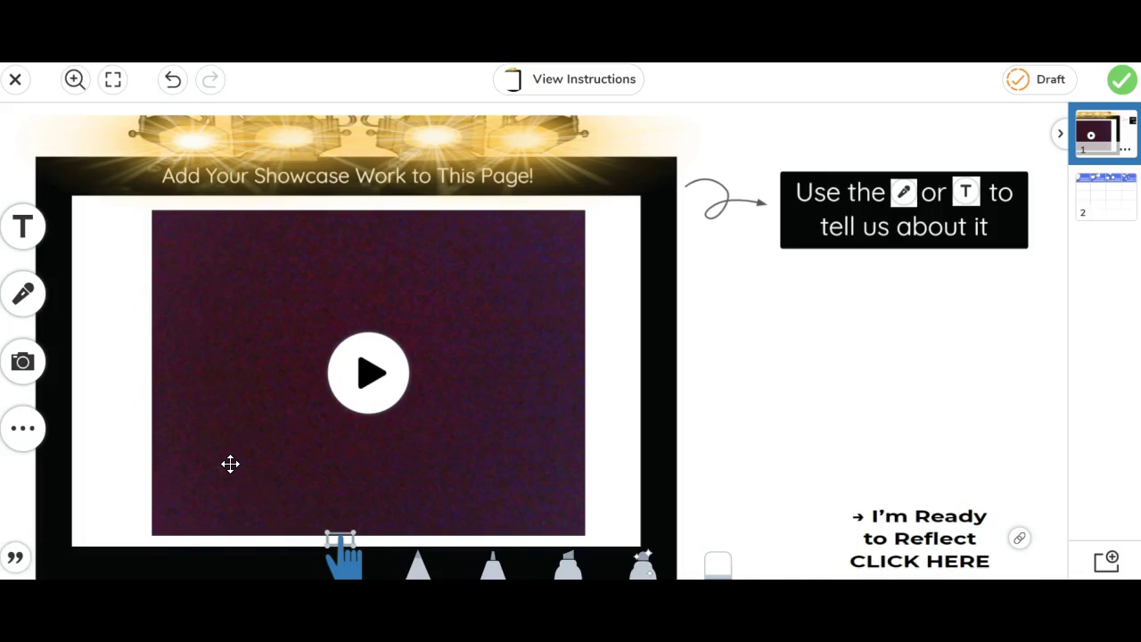
{"action": "left_click", "coordinate": [52, 568]}
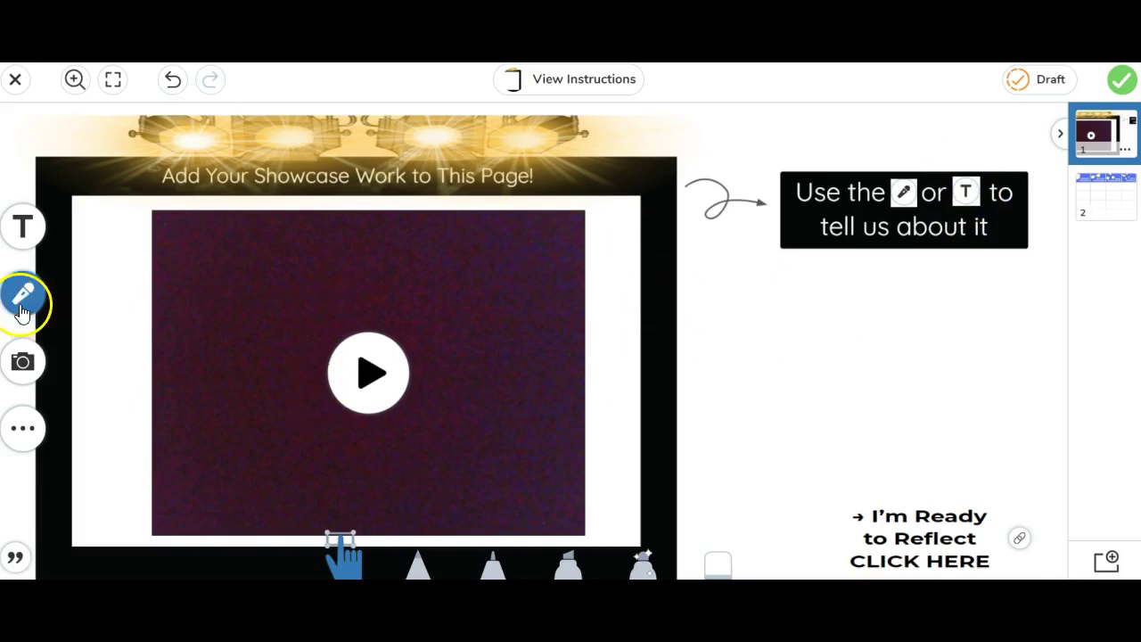
- Record a voice explanation on the showcase page and pause the recording
{"action": "left_click", "coordinate": [24, 295]}
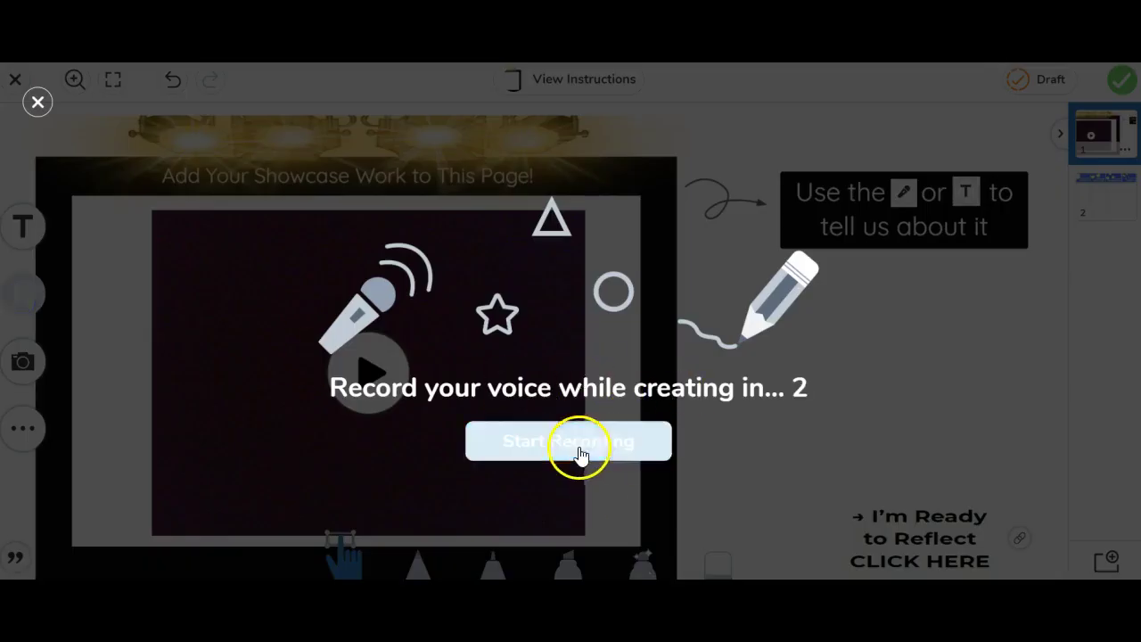
{"action": "left_click", "coordinate": [580, 453]}
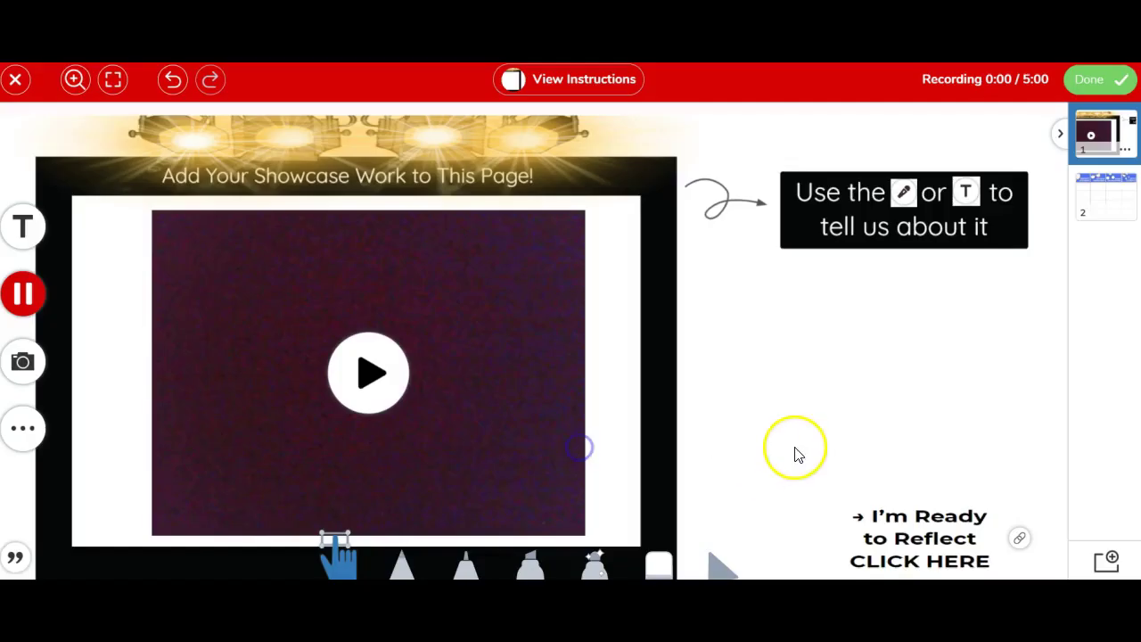
{"action": "left_click", "coordinate": [25, 302]}
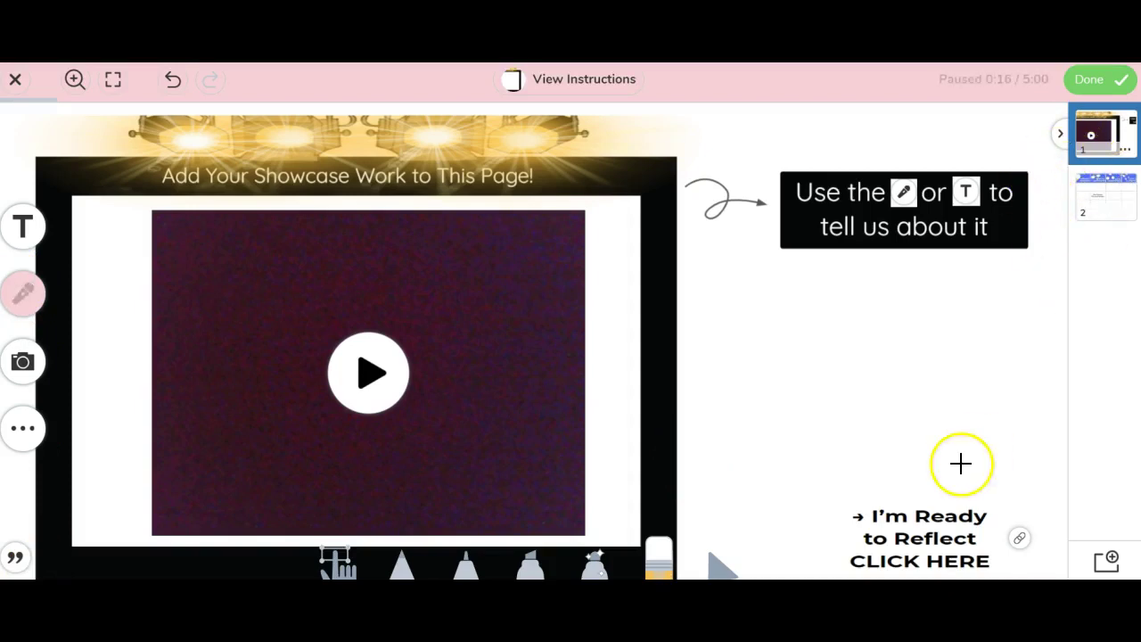
- Follow the "I'm Ready to Reflect" link and erase the cover of the third cell under Make Connections to reveal its reflection stem
{"action": "left_click", "coordinate": [1017, 541]}
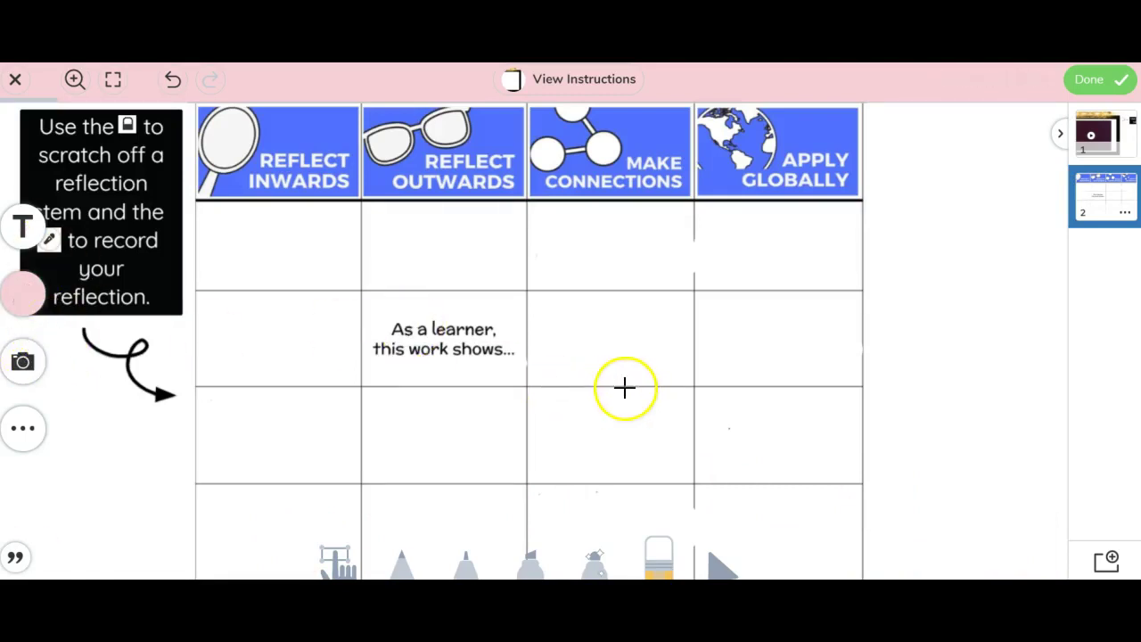
{"action": "left_click", "coordinate": [661, 562]}
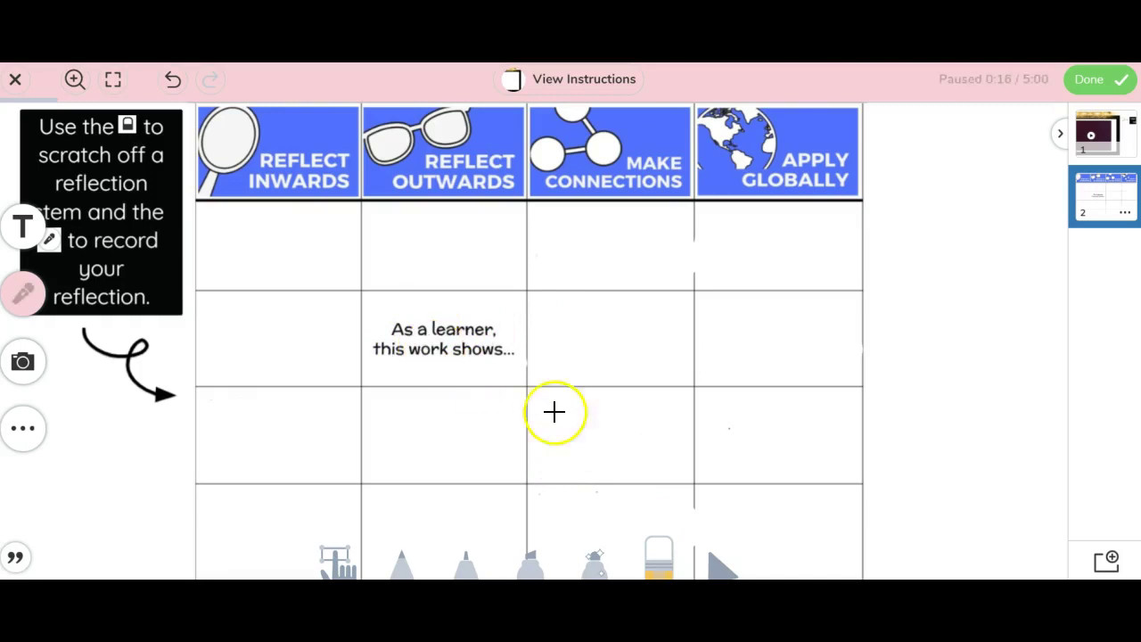
{"action": "mouse_move", "coordinate": [555, 412]}
{"action": "left_mouse_down"}
{"action": "mouse_move", "coordinate": [647, 460]}
{"action": "mouse_move", "coordinate": [576, 413]}
{"action": "mouse_move", "coordinate": [631, 478]}
{"action": "left_mouse_up"}
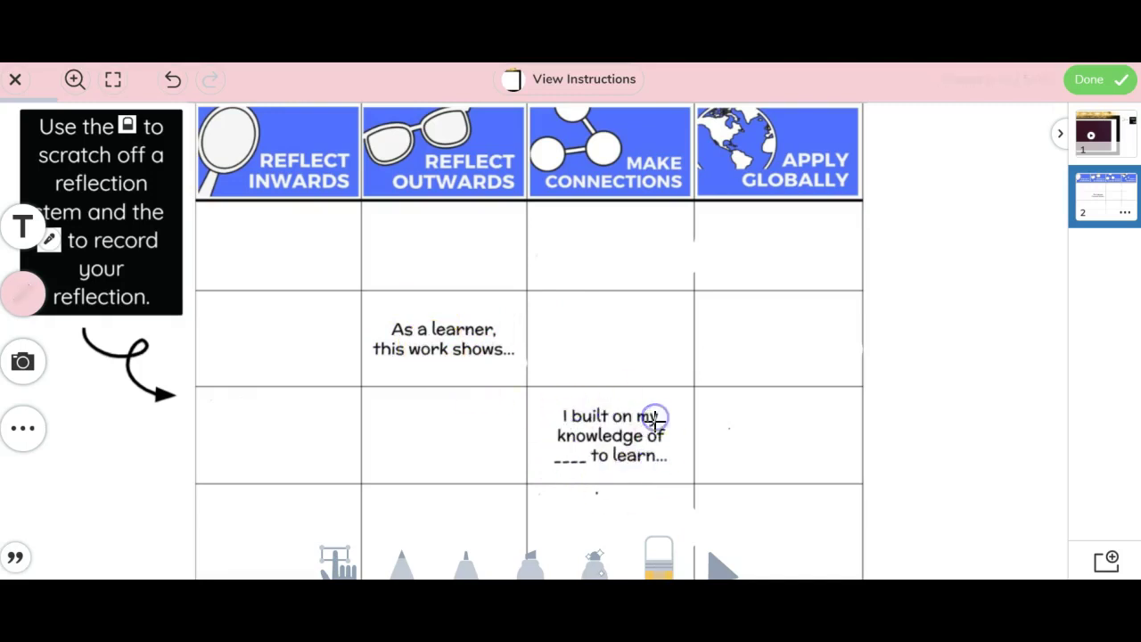
- Resume the voice recording on the reflection page, pause it after the reflection, and finish the multipage recording
{"action": "left_click", "coordinate": [26, 297]}
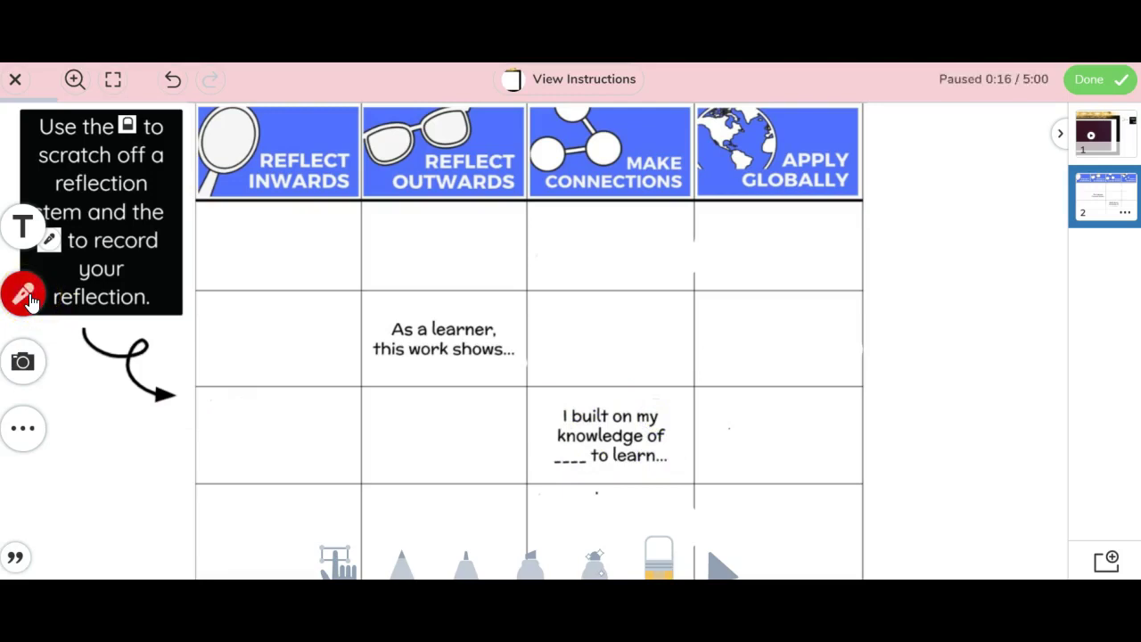
{"action": "left_click", "coordinate": [27, 297]}
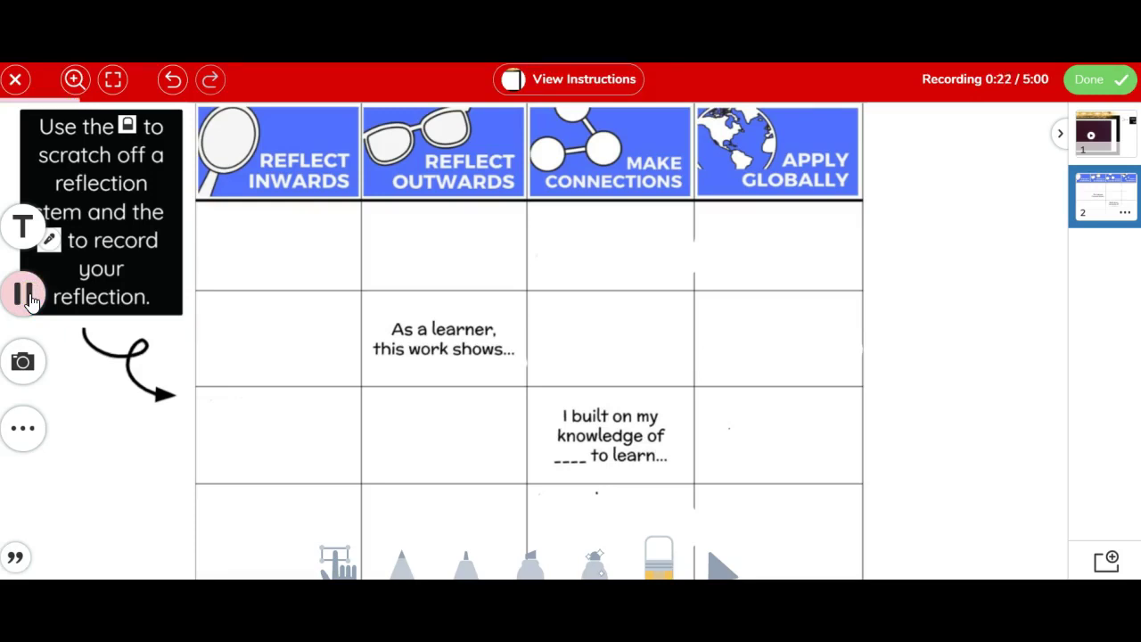
{"action": "left_click", "coordinate": [26, 297]}
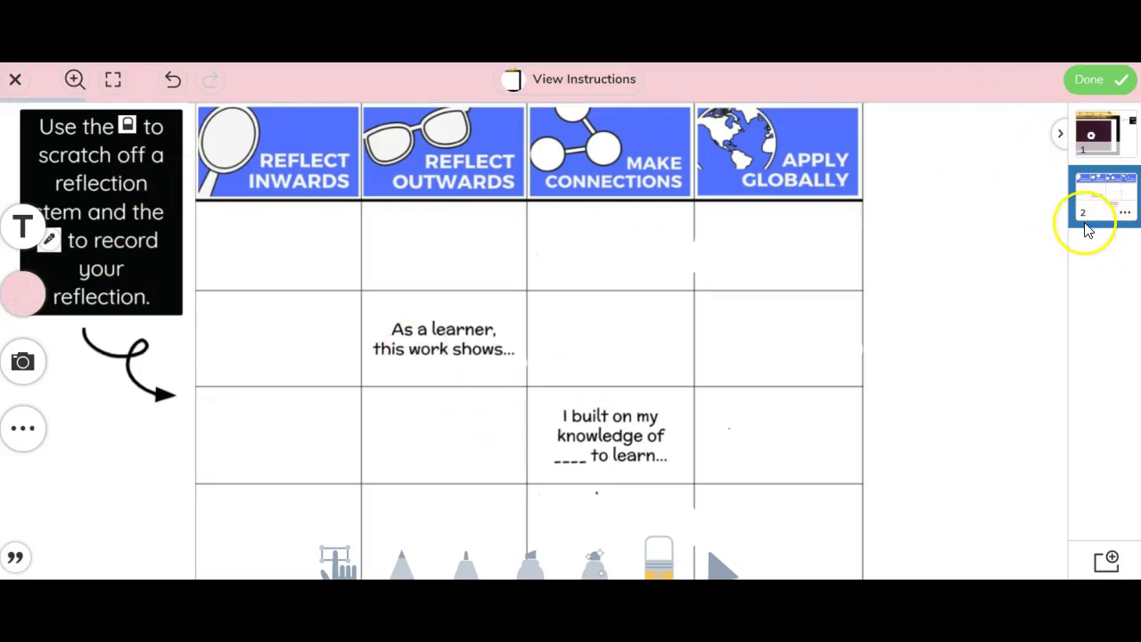
{"action": "left_click", "coordinate": [1089, 82]}
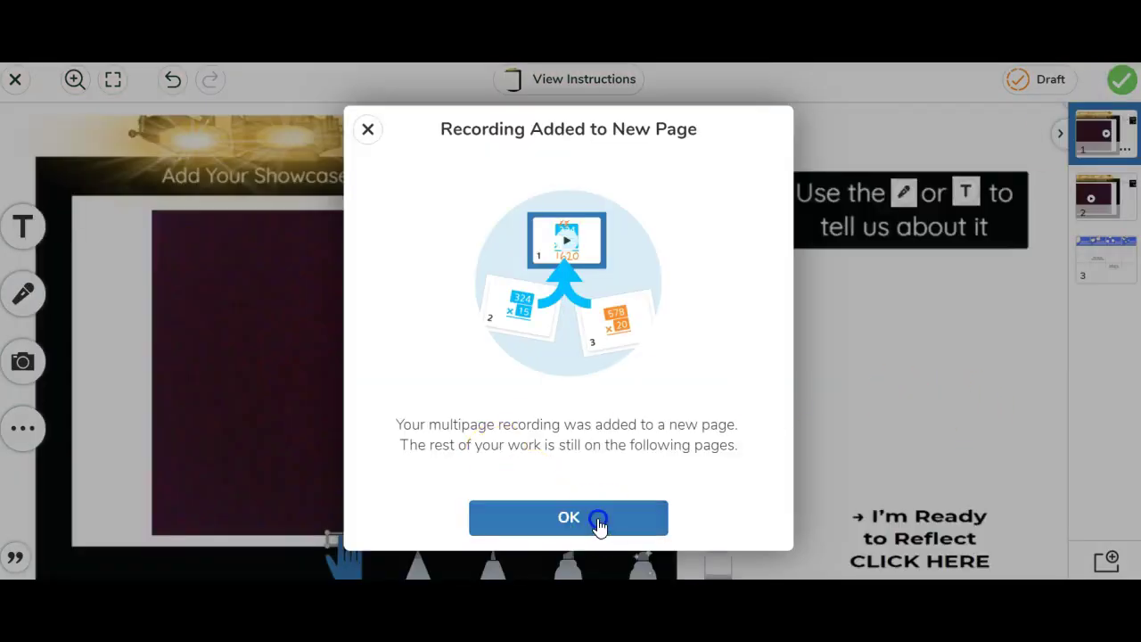
{"action": "left_click", "coordinate": [598, 526]}
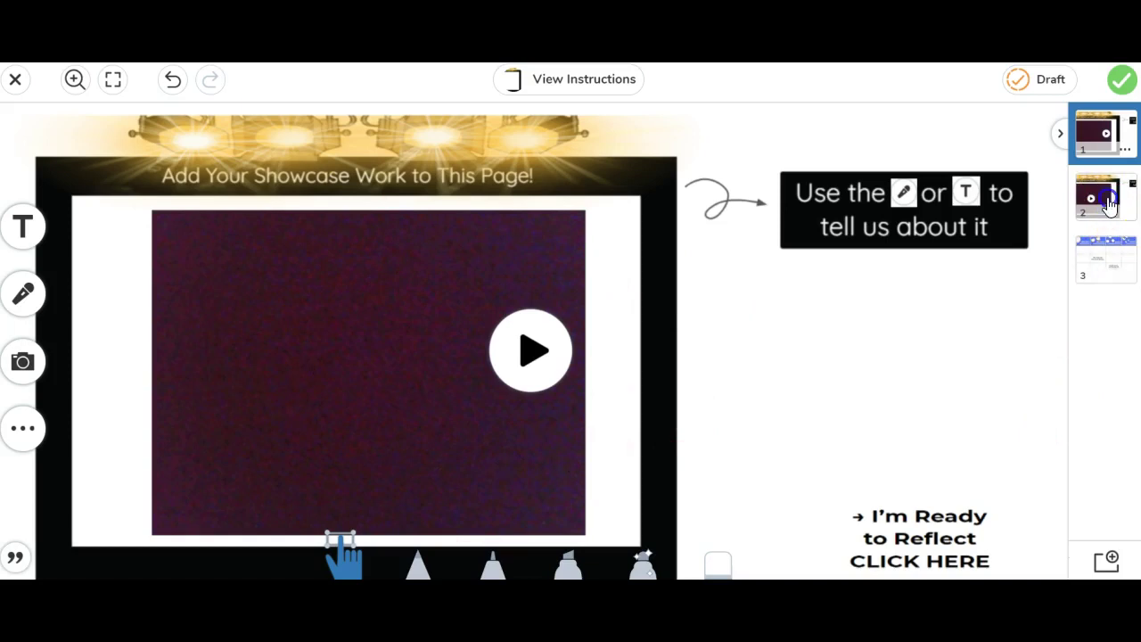
- Check the response's second and third pages, and submit the finished response
{"action": "left_click", "coordinate": [1107, 208]}
{"action": "left_click", "coordinate": [1111, 273]}
{"action": "left_click", "coordinate": [1104, 201]}
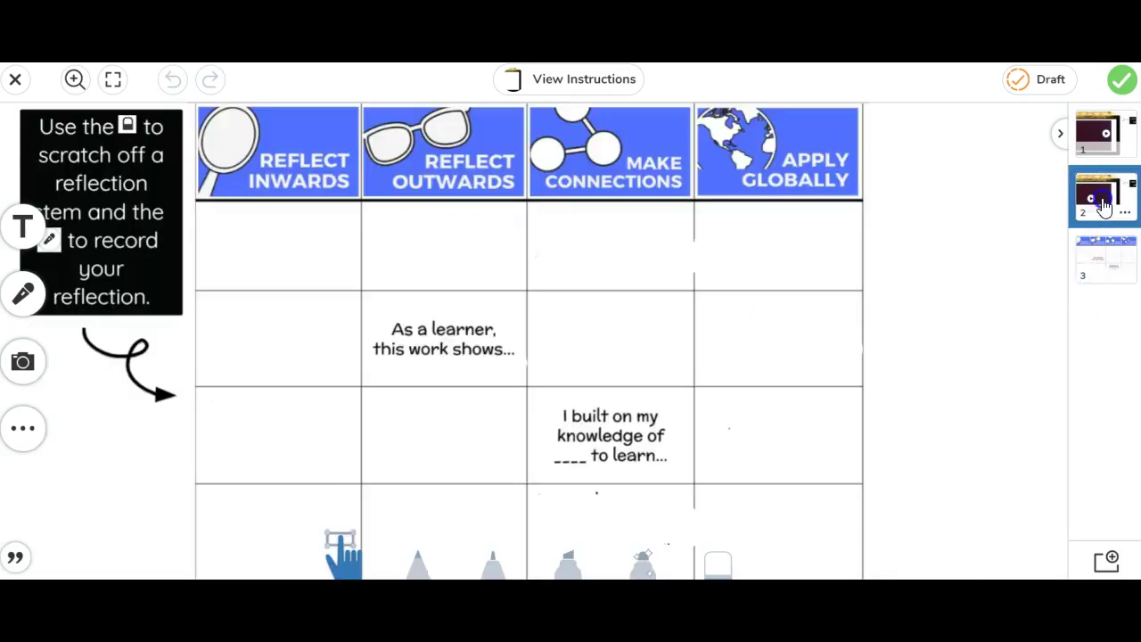
{"action": "left_click", "coordinate": [1122, 80]}
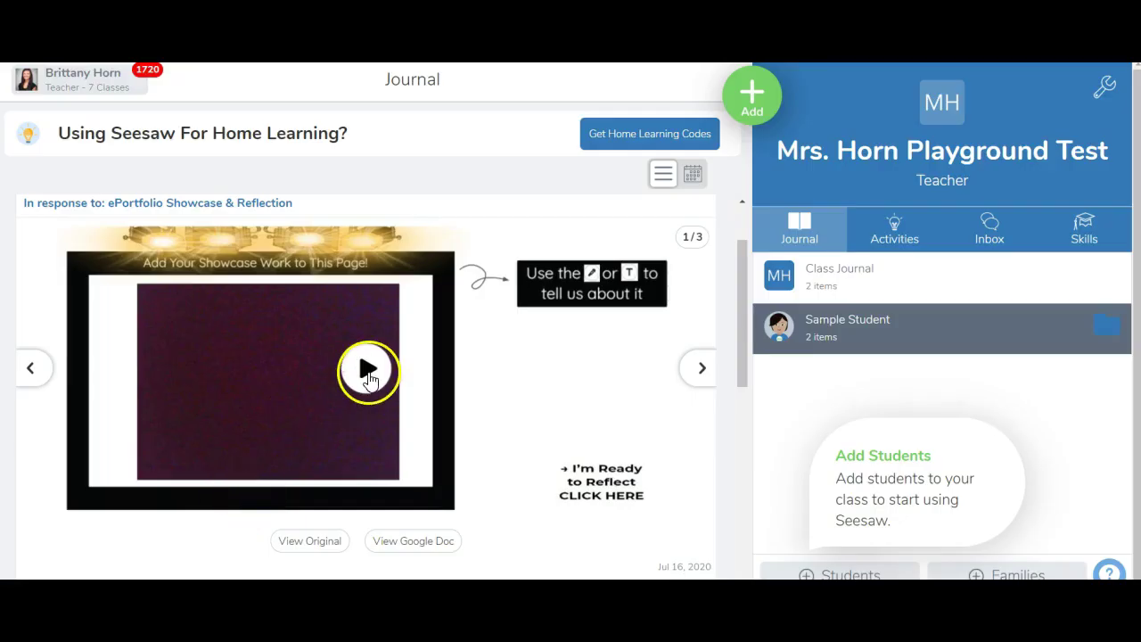
- Browse the pages of the submitted response in the journal and play the video on page 2
{"action": "left_click", "coordinate": [694, 371]}
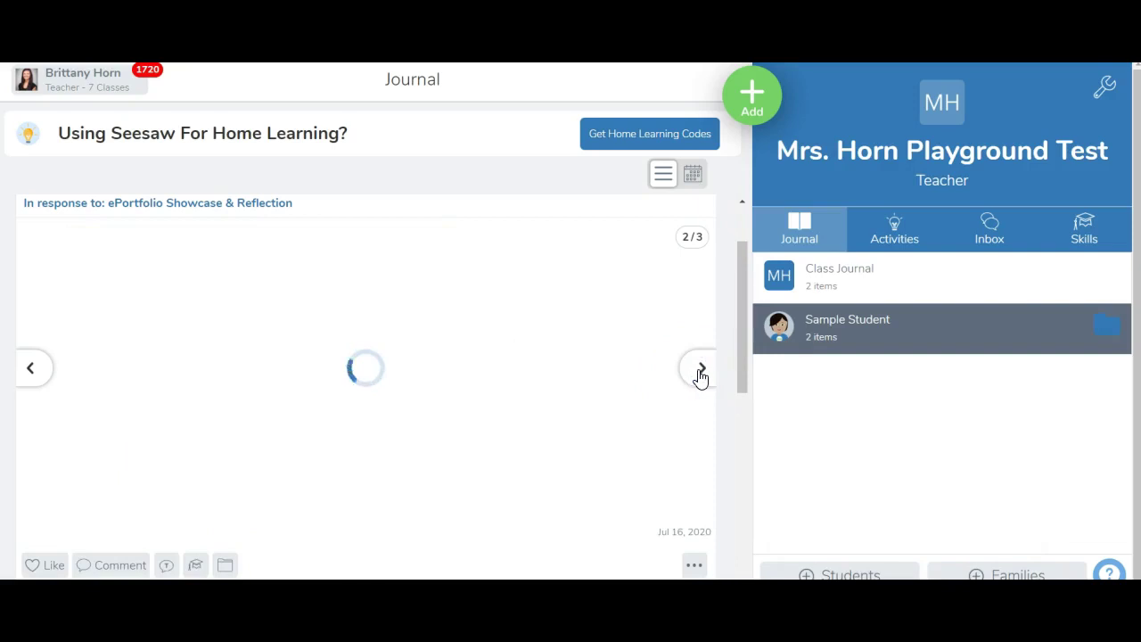
{"action": "left_click", "coordinate": [700, 371]}
{"action": "left_click", "coordinate": [31, 367]}
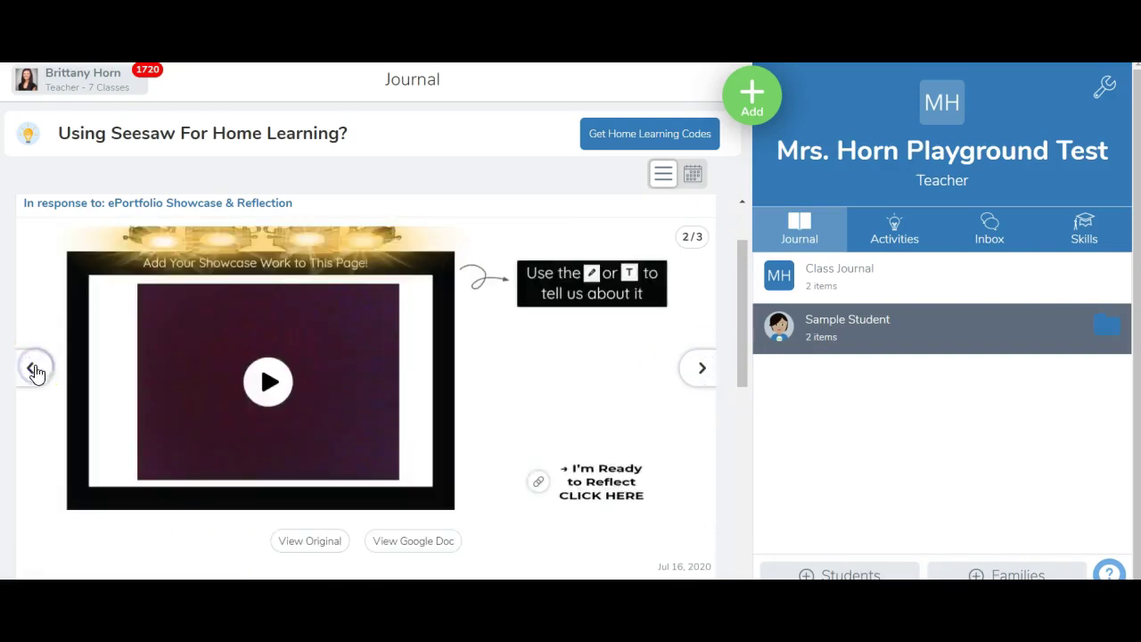
{"action": "left_click", "coordinate": [268, 381]}
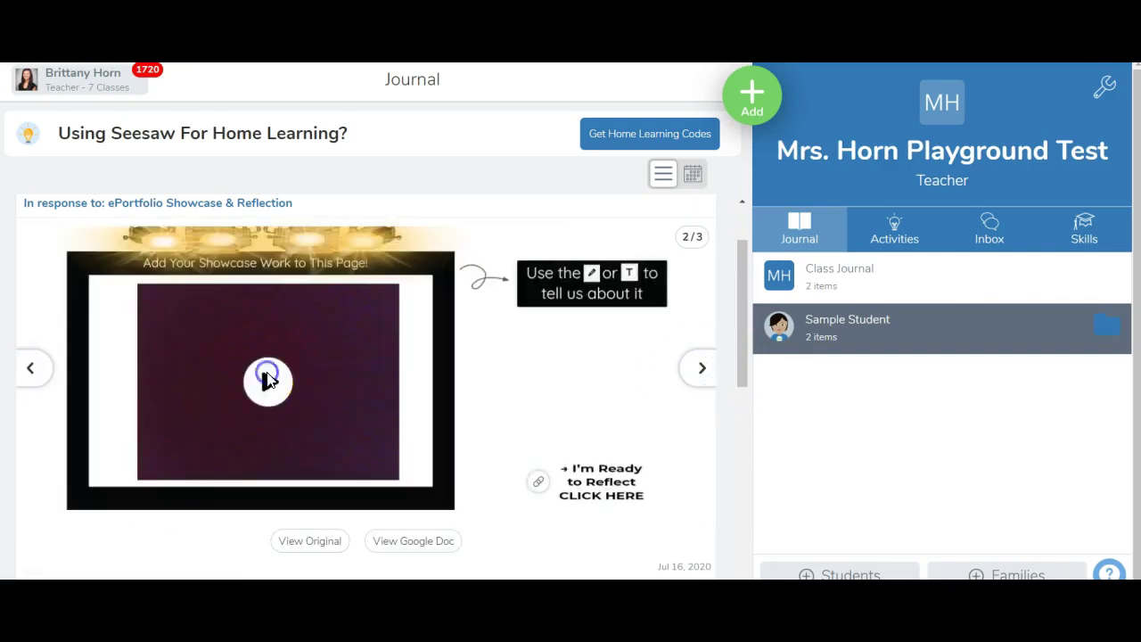